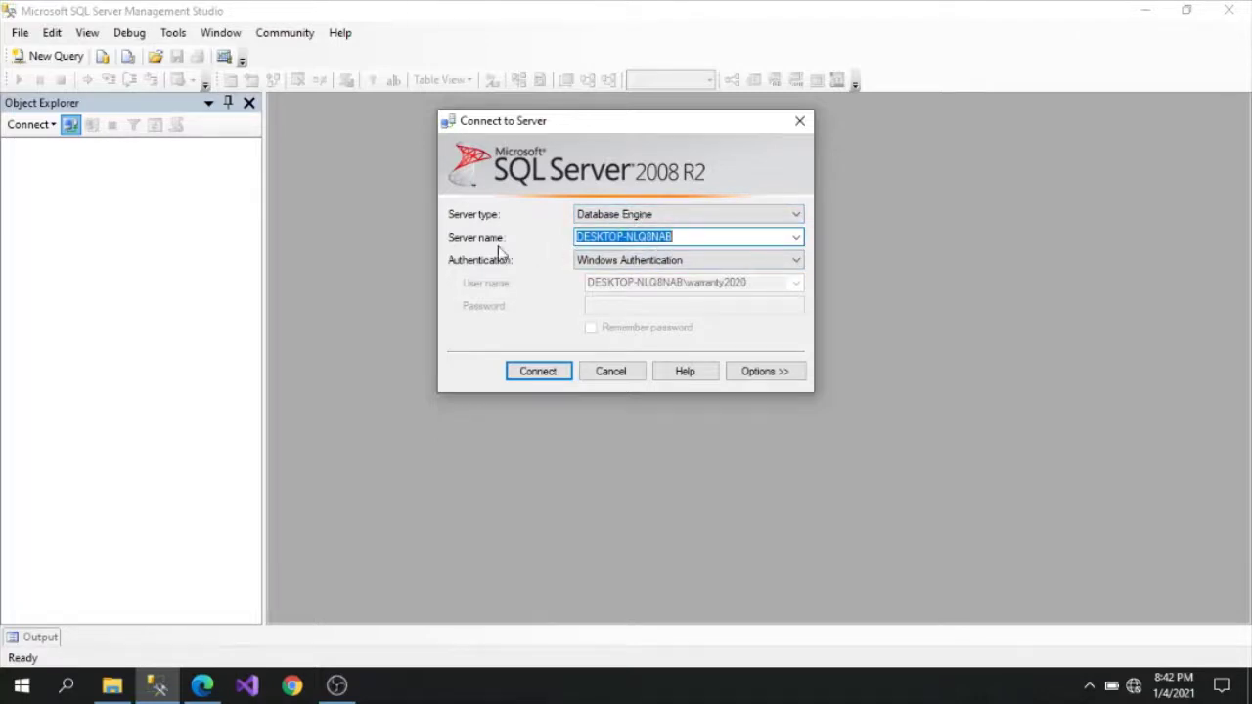
# Connect to the local Database Engine server using Windows Authentication
pyautogui.click(681, 236)
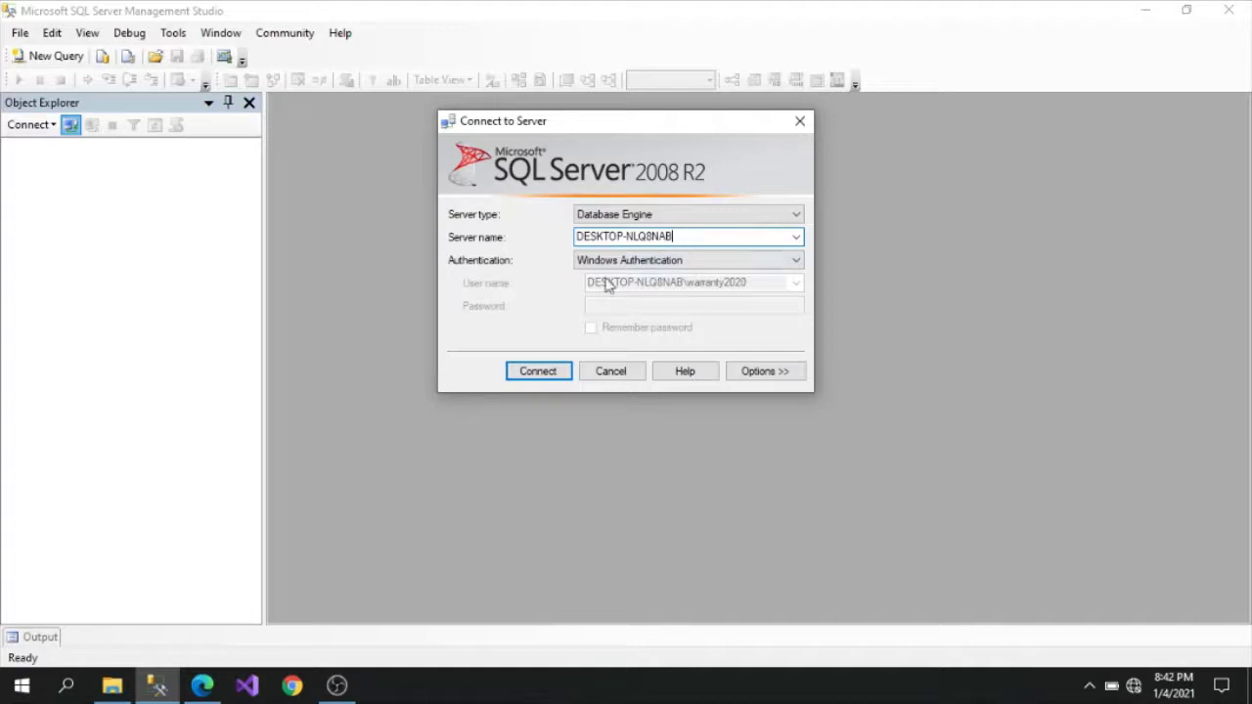
pyautogui.click(539, 370)
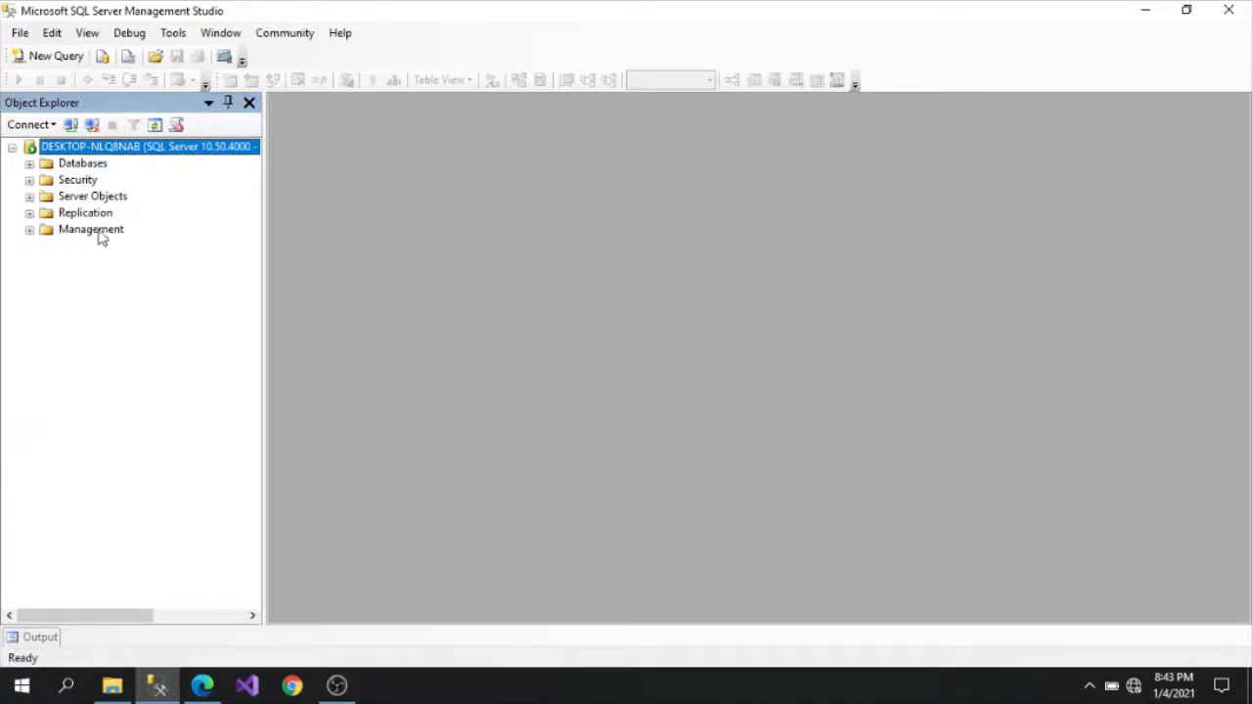
# Create a new database named SuperMarket, taking the name from Activity2.pdf and keeping the default owner and file settings
pyautogui.click(80, 167)
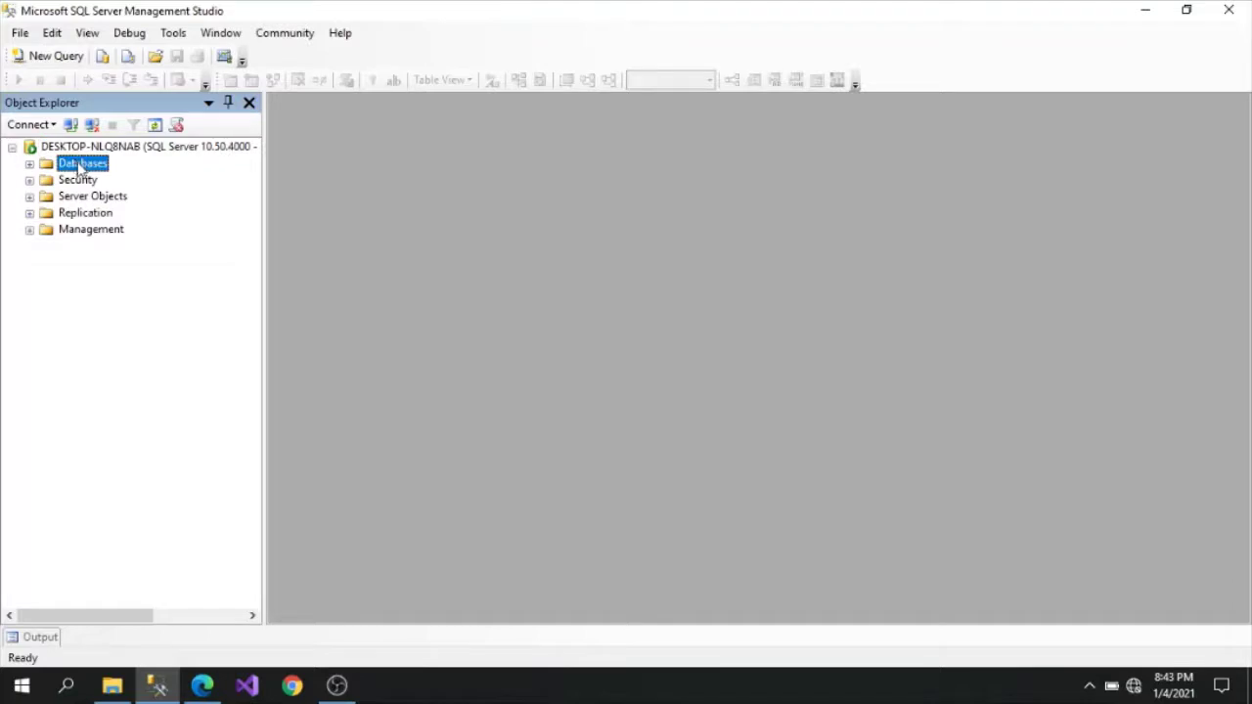
pyautogui.rightClick(80, 167)
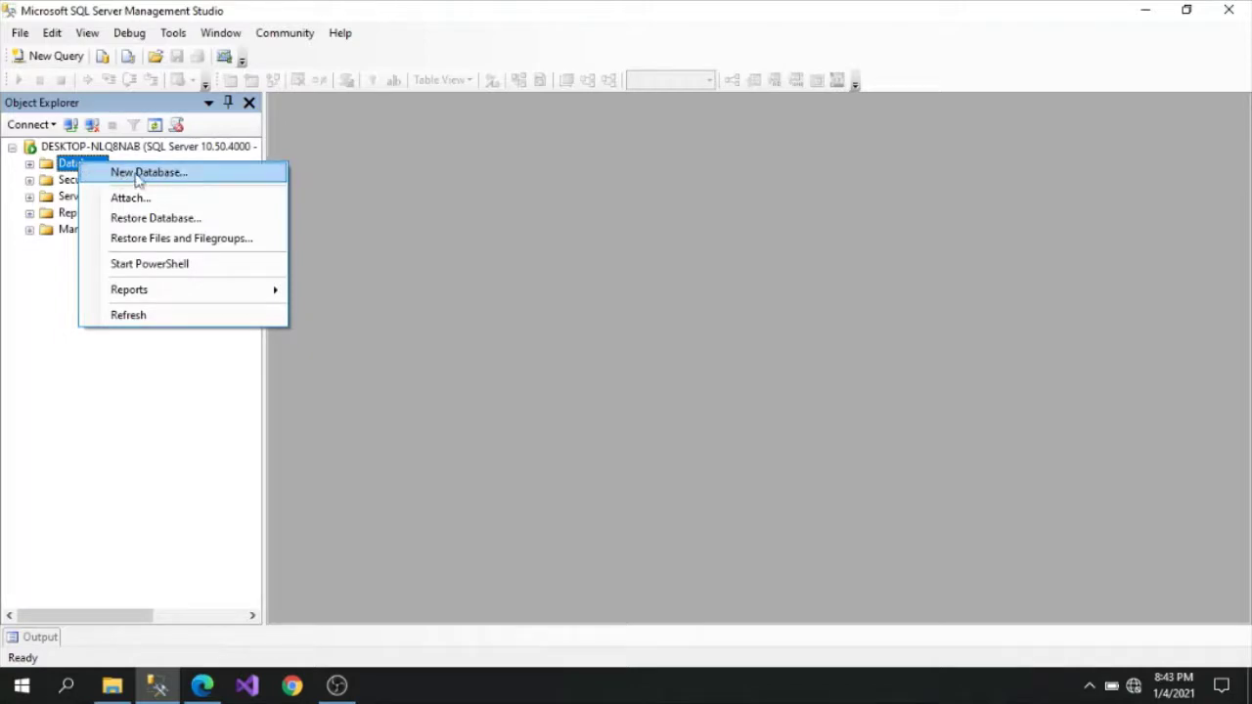
pyautogui.click(188, 176)
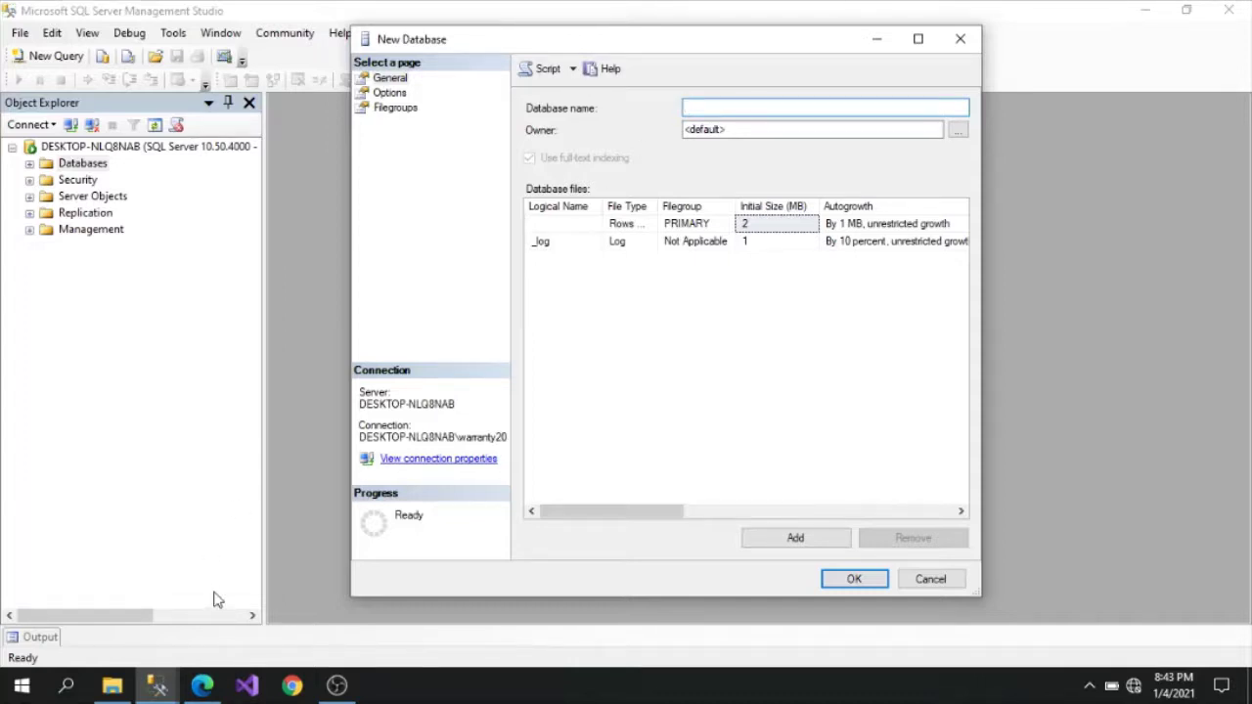
pyautogui.moveTo(196, 685)
pyautogui.click(220, 642)
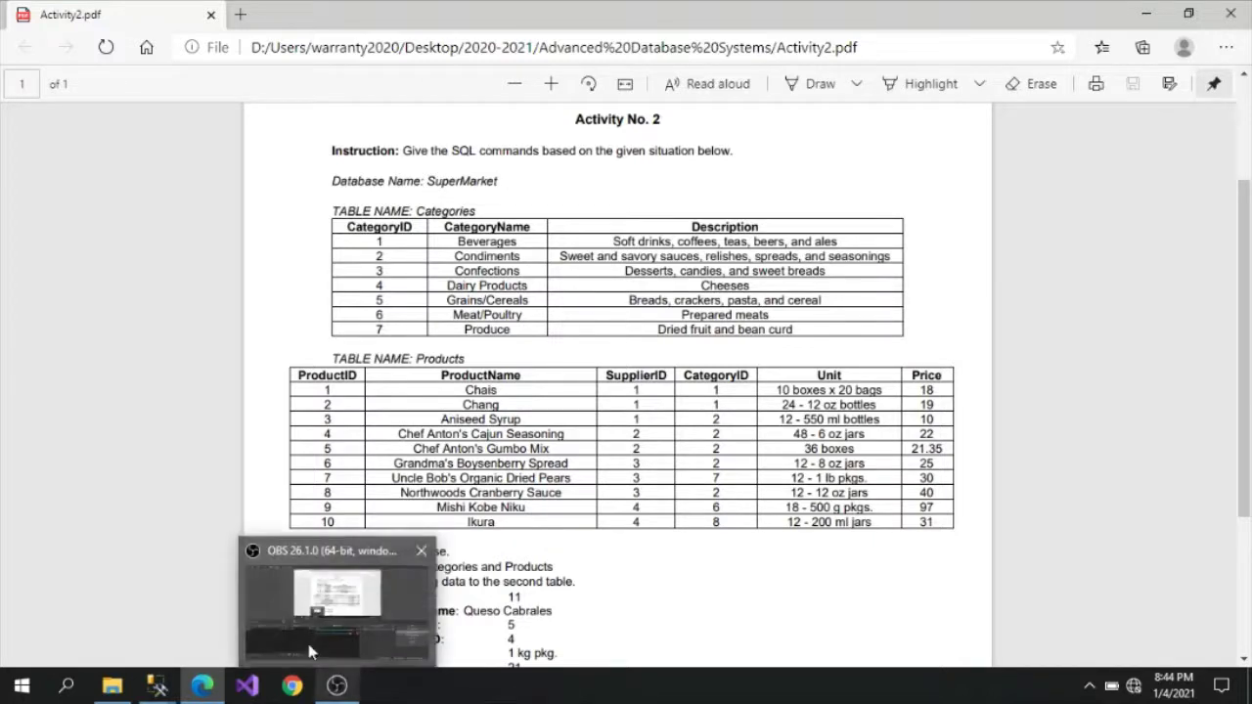
pyautogui.moveTo(159, 686)
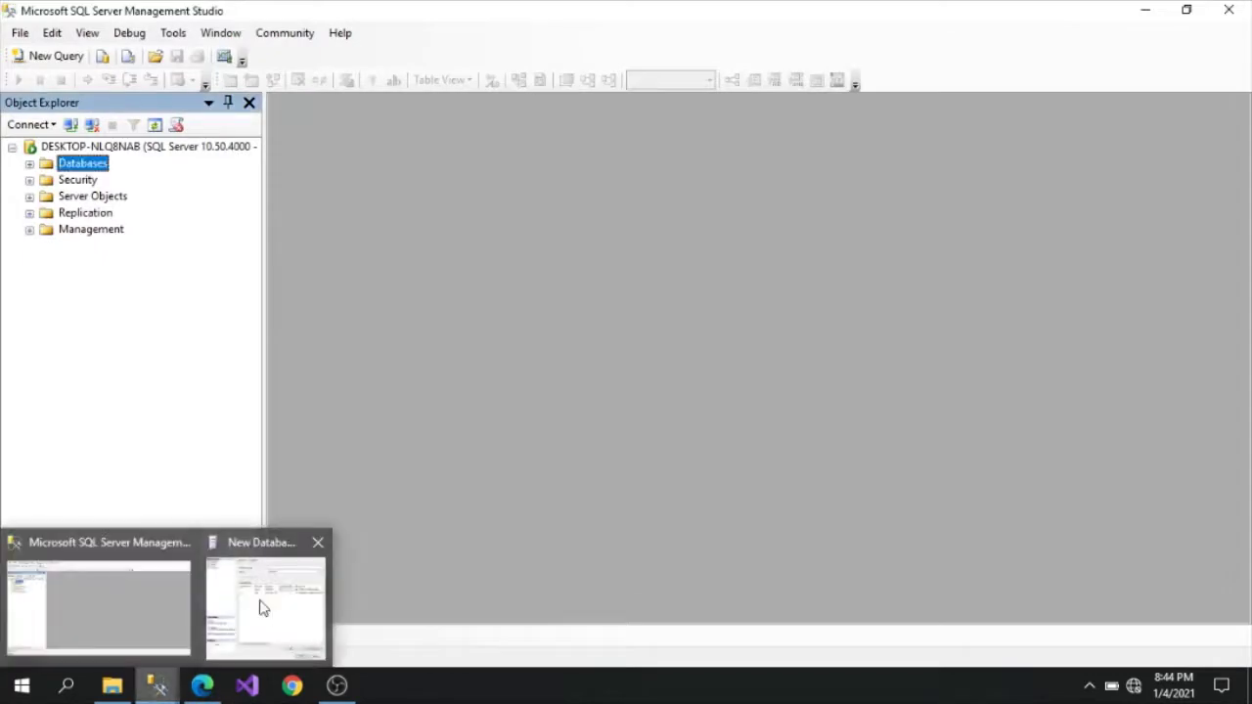
pyautogui.click(258, 606)
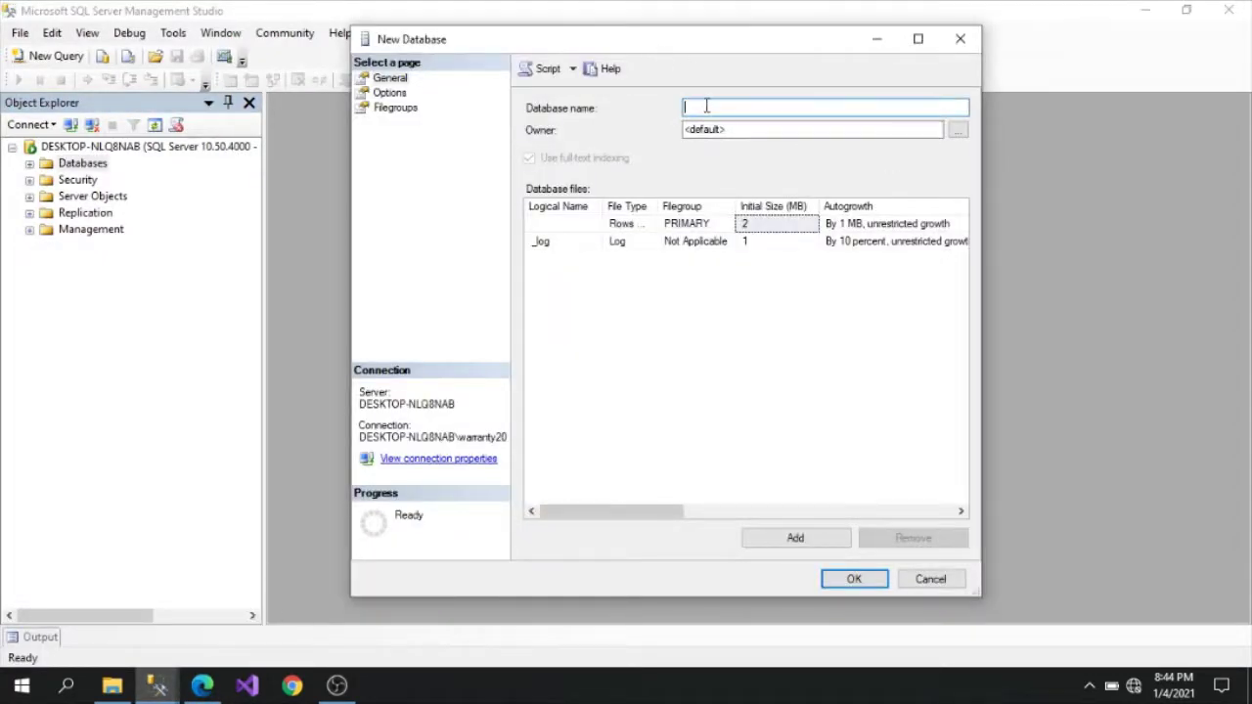
pyautogui.write('SuperMarket')
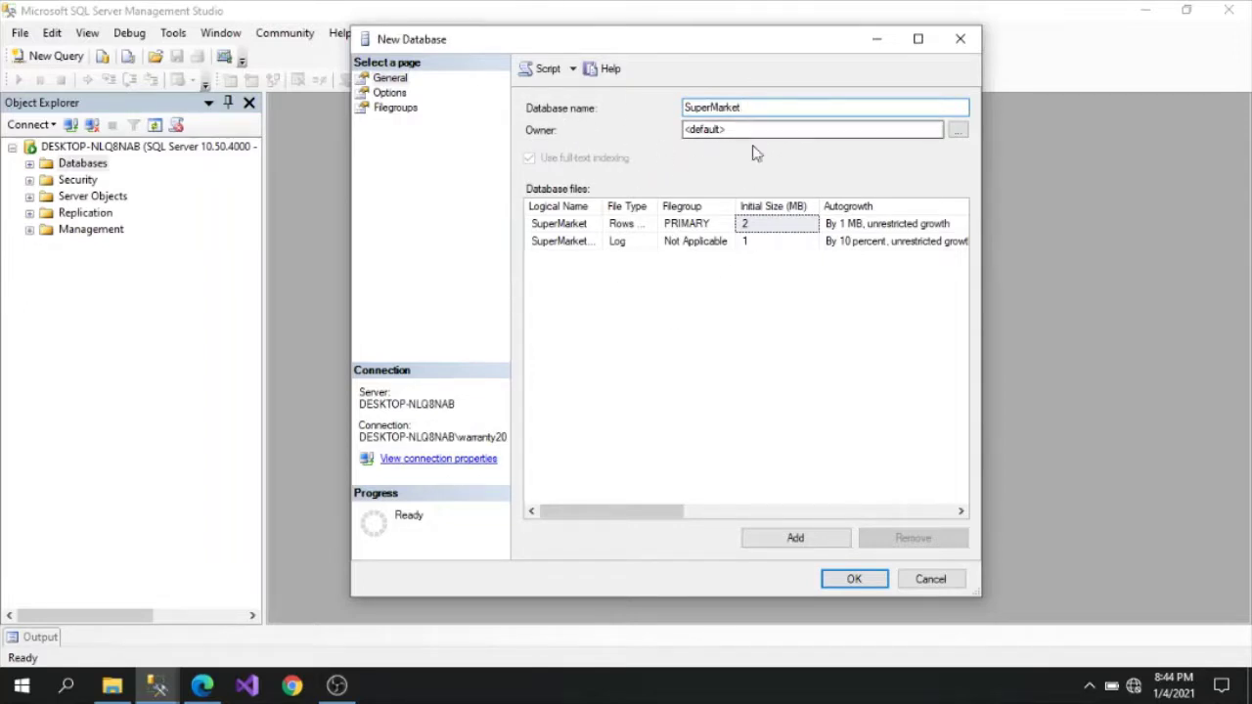
pyautogui.click(855, 579)
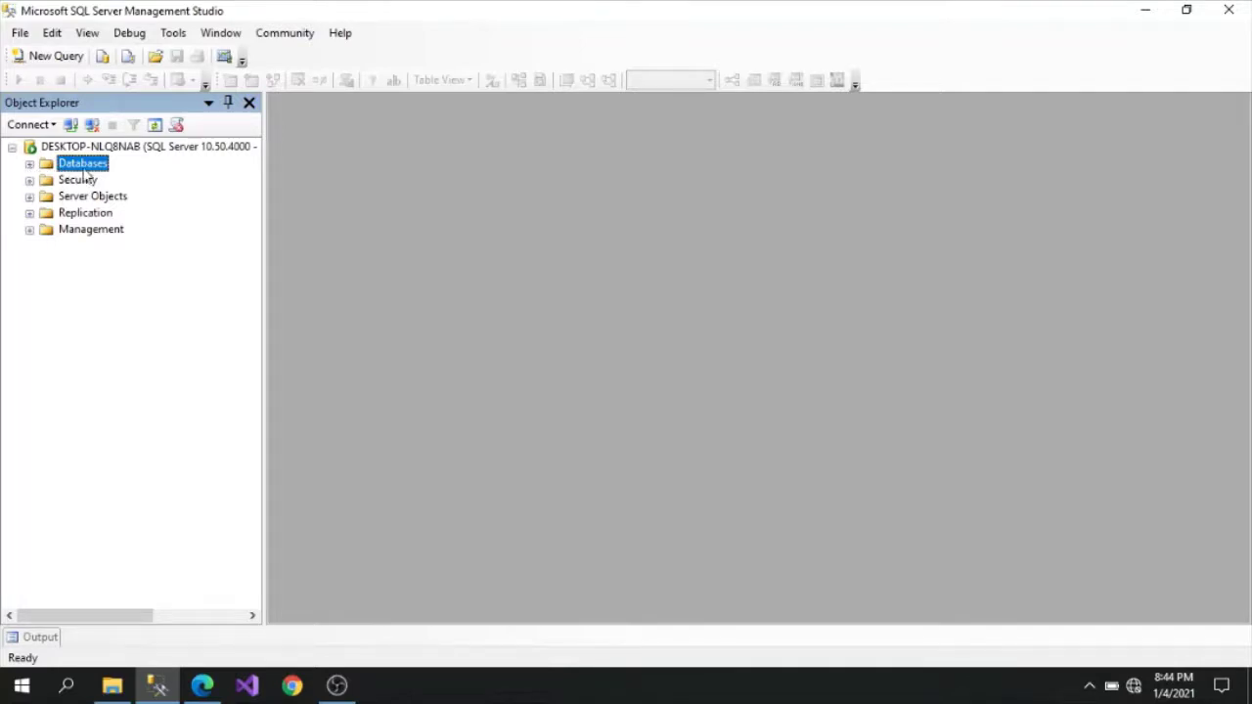
# Look for the SuperMarket database on the server and check the Categories table specification in Activity2.pdf
pyautogui.click(29, 164)
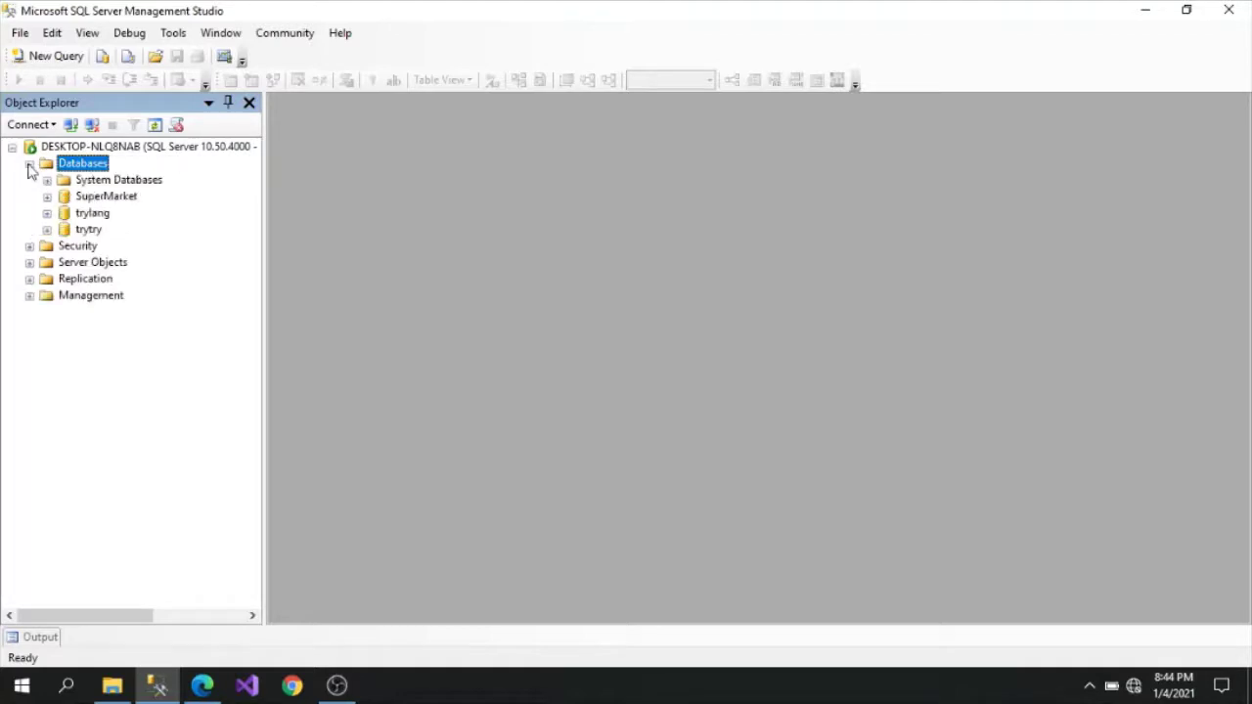
pyautogui.click(85, 201)
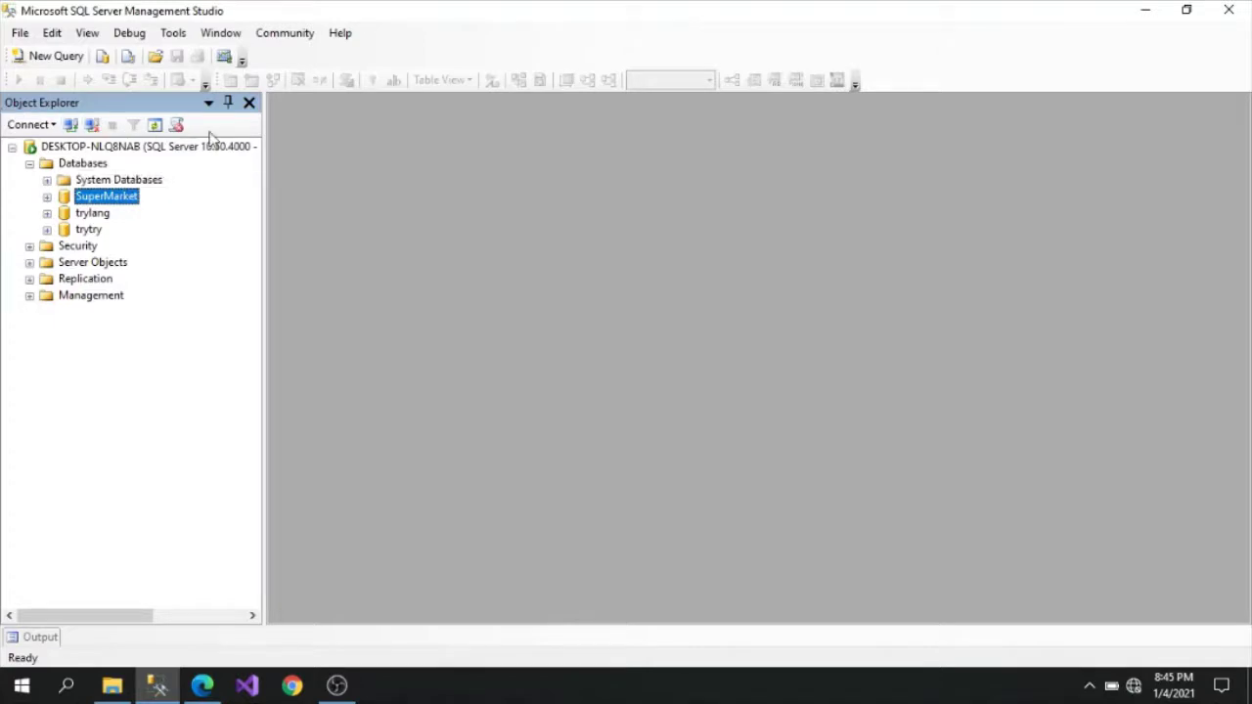
pyautogui.click(154, 128)
pyautogui.click(203, 687)
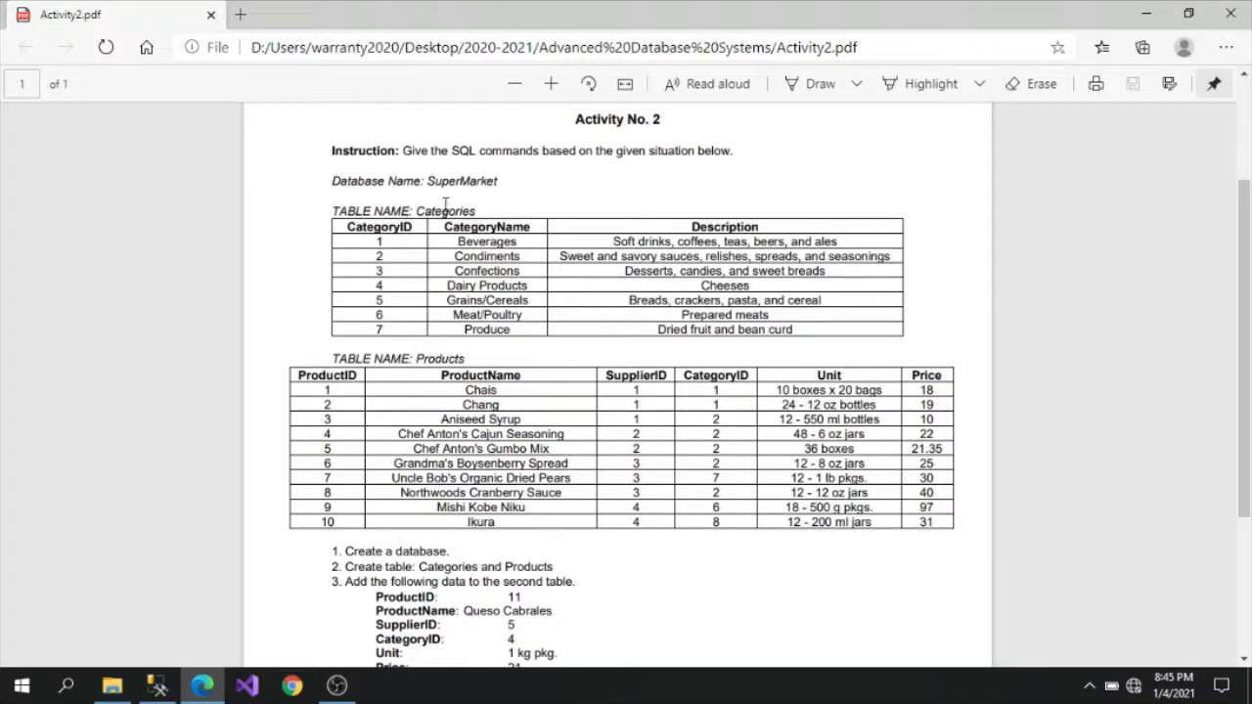
pyautogui.moveTo(203, 684)
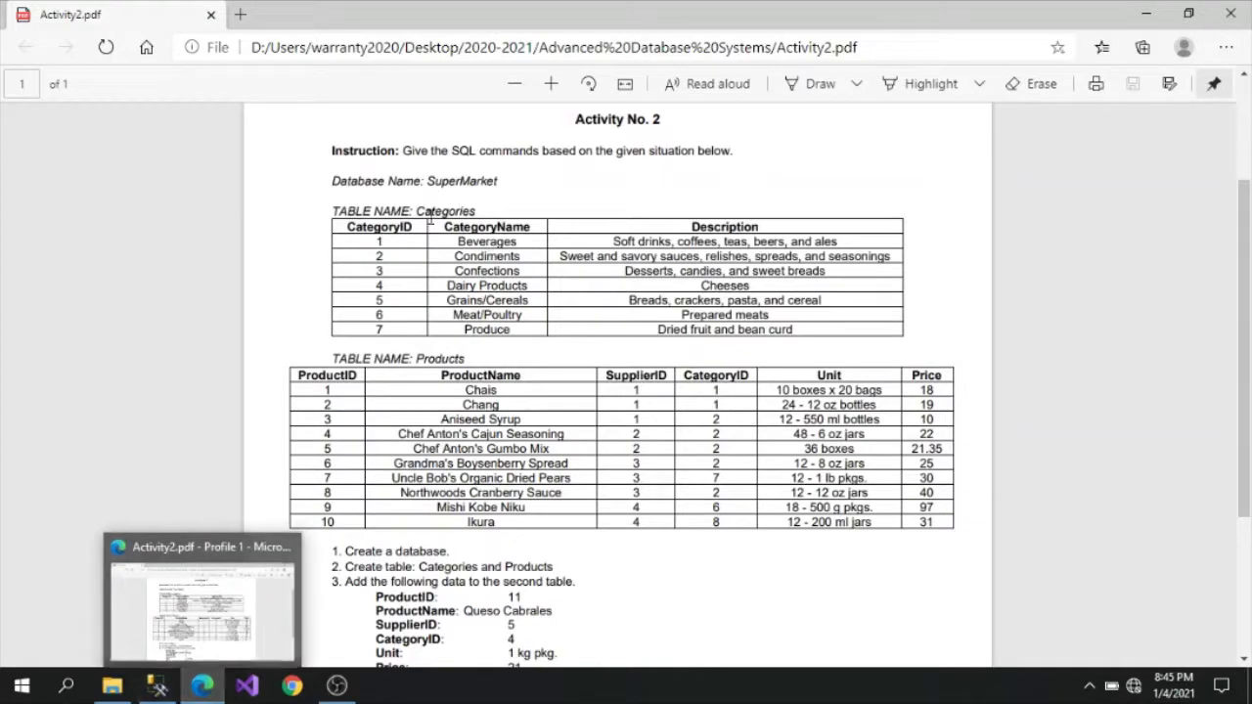
pyautogui.click(157, 686)
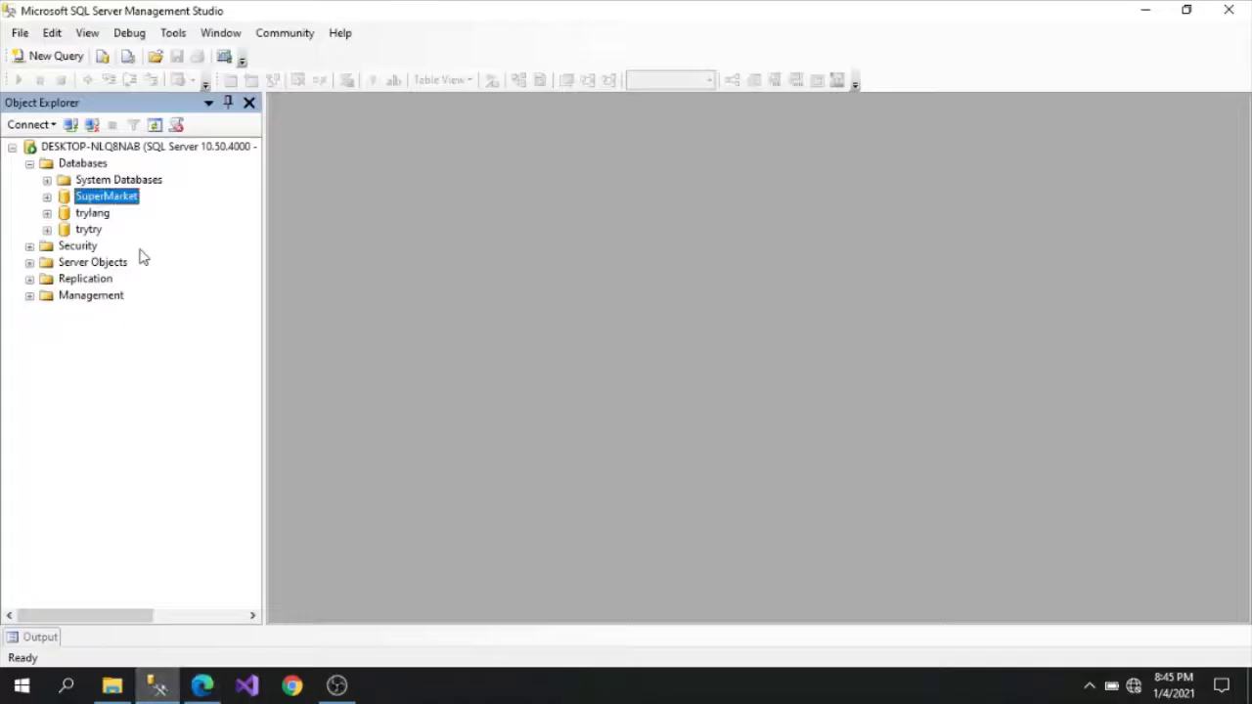
# Start designing a new table in the SuperMarket database
pyautogui.click(47, 198)
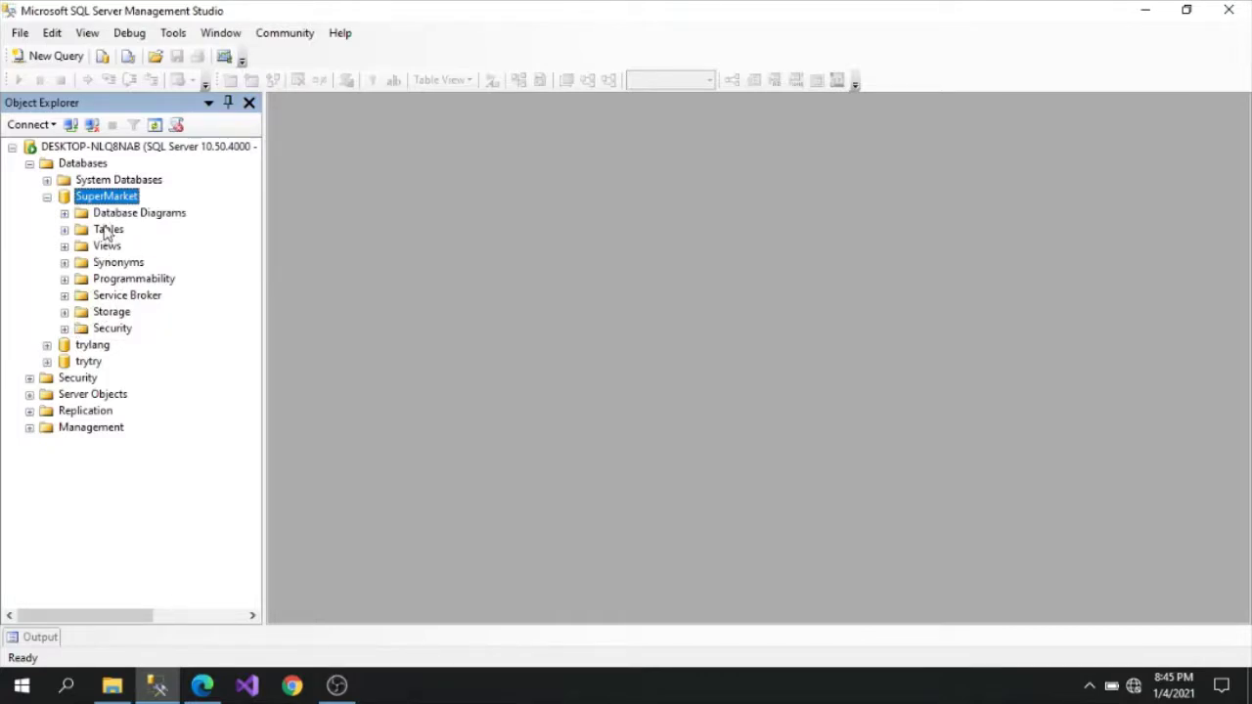
pyautogui.click(109, 230)
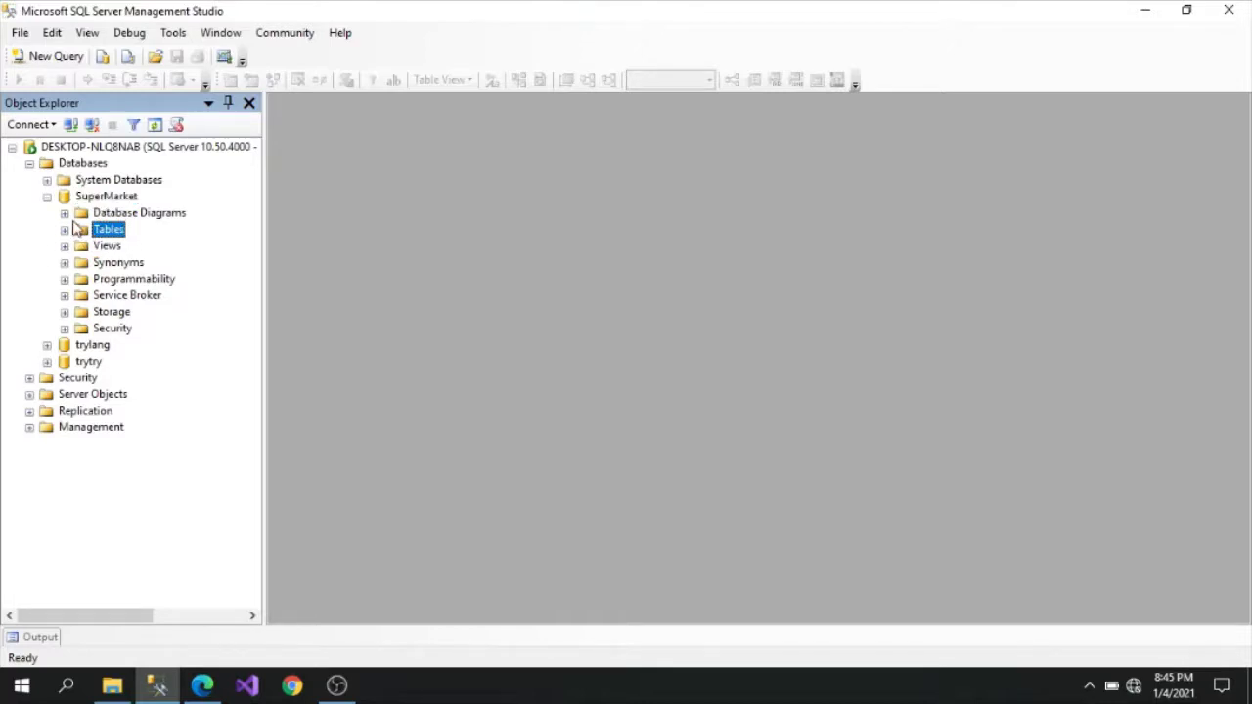
pyautogui.click(64, 230)
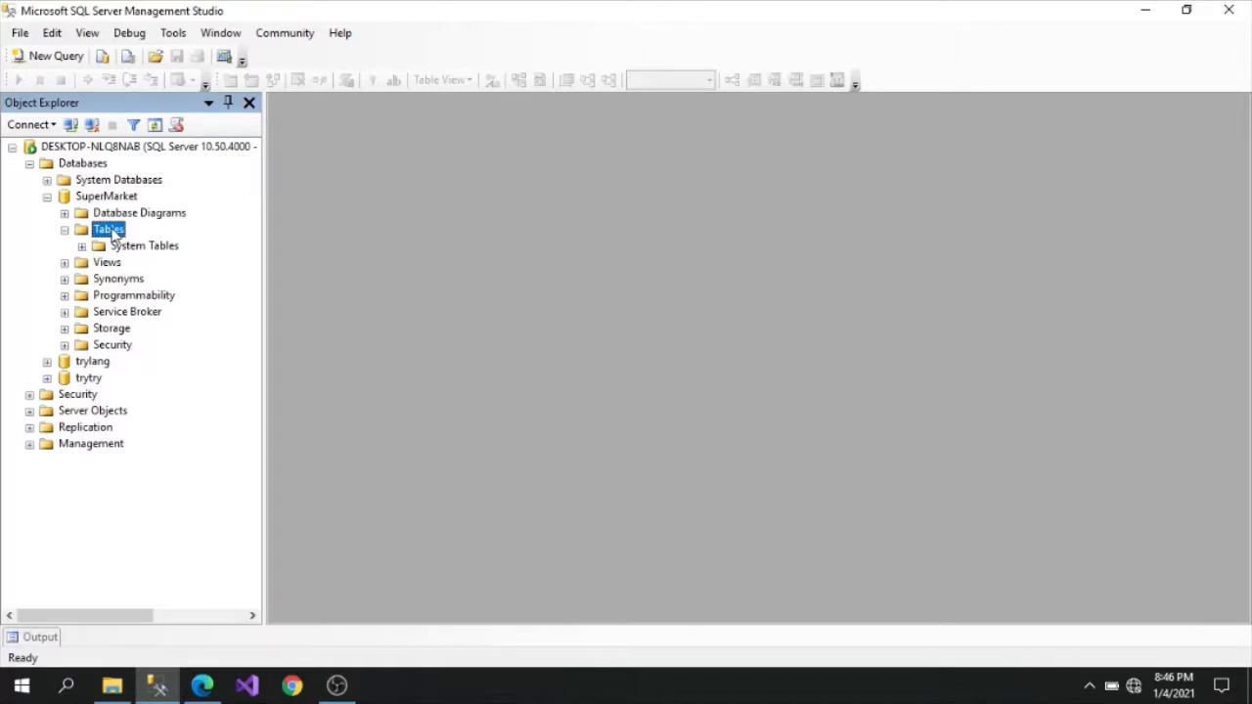
pyautogui.click(81, 245)
pyautogui.rightClick(116, 239)
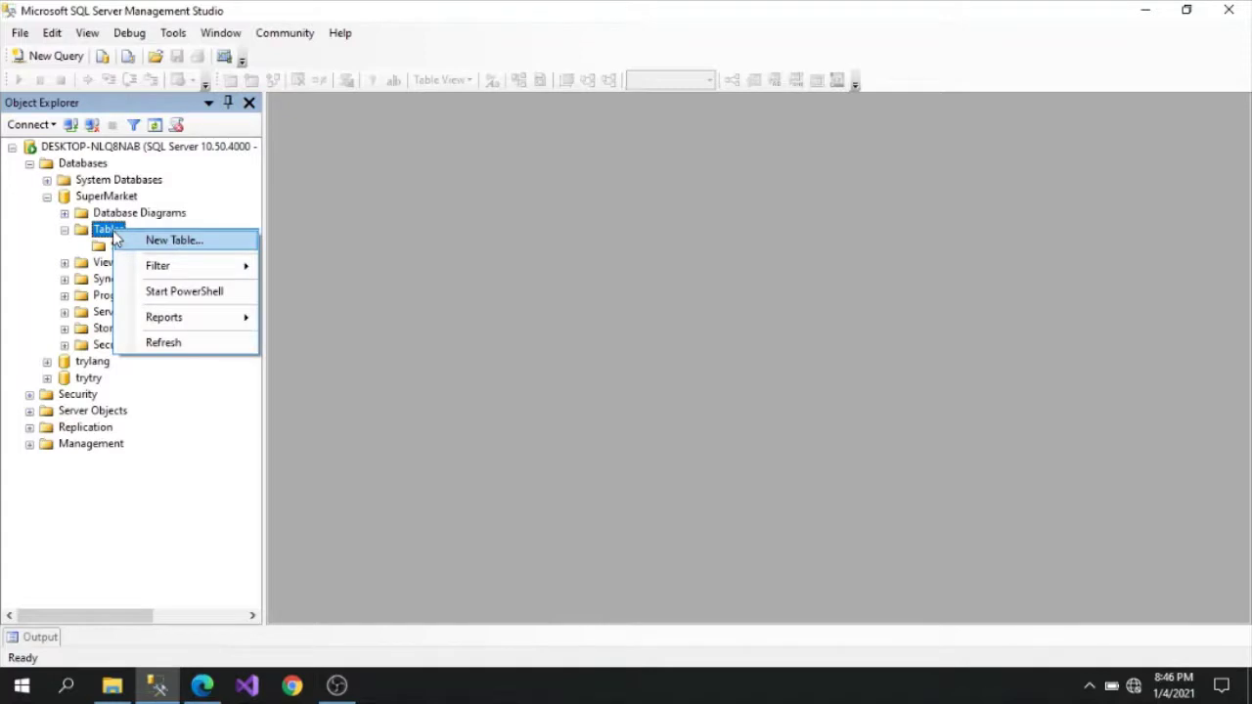
pyautogui.click(164, 244)
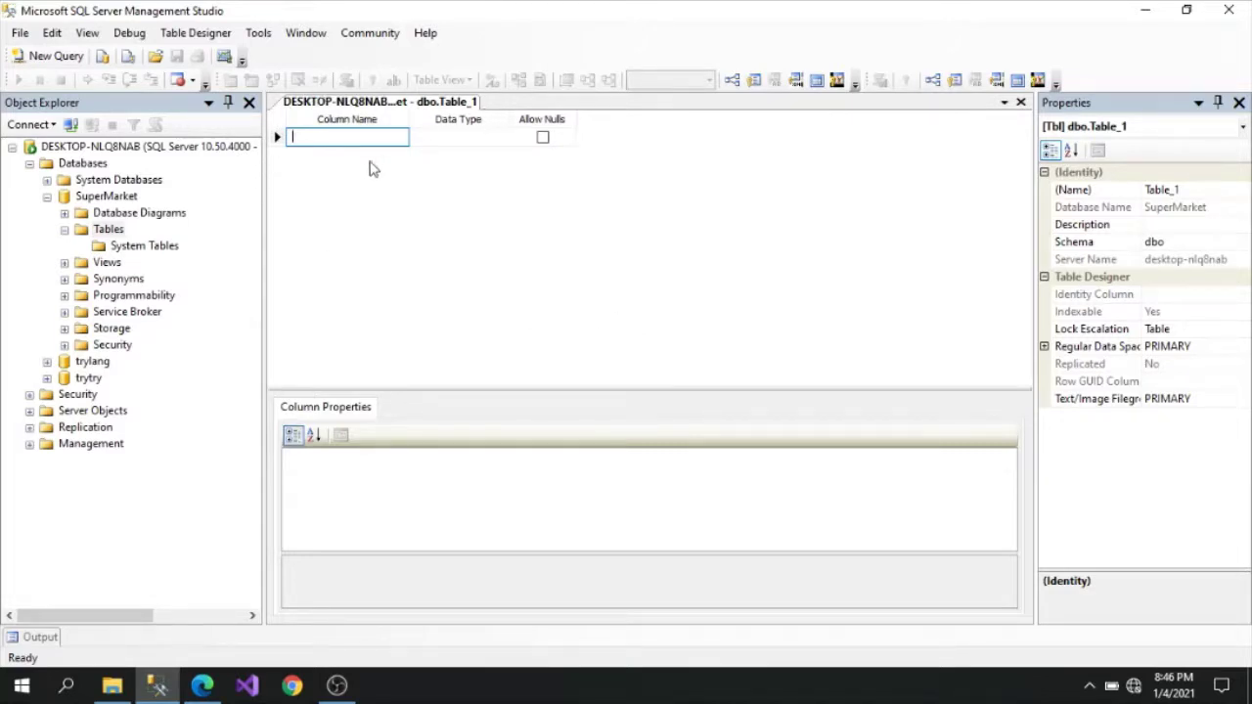
# Check the Categories columns in Activity2.pdf and add a CategoryID column of type int that does not allow nulls
pyautogui.click(206, 687)
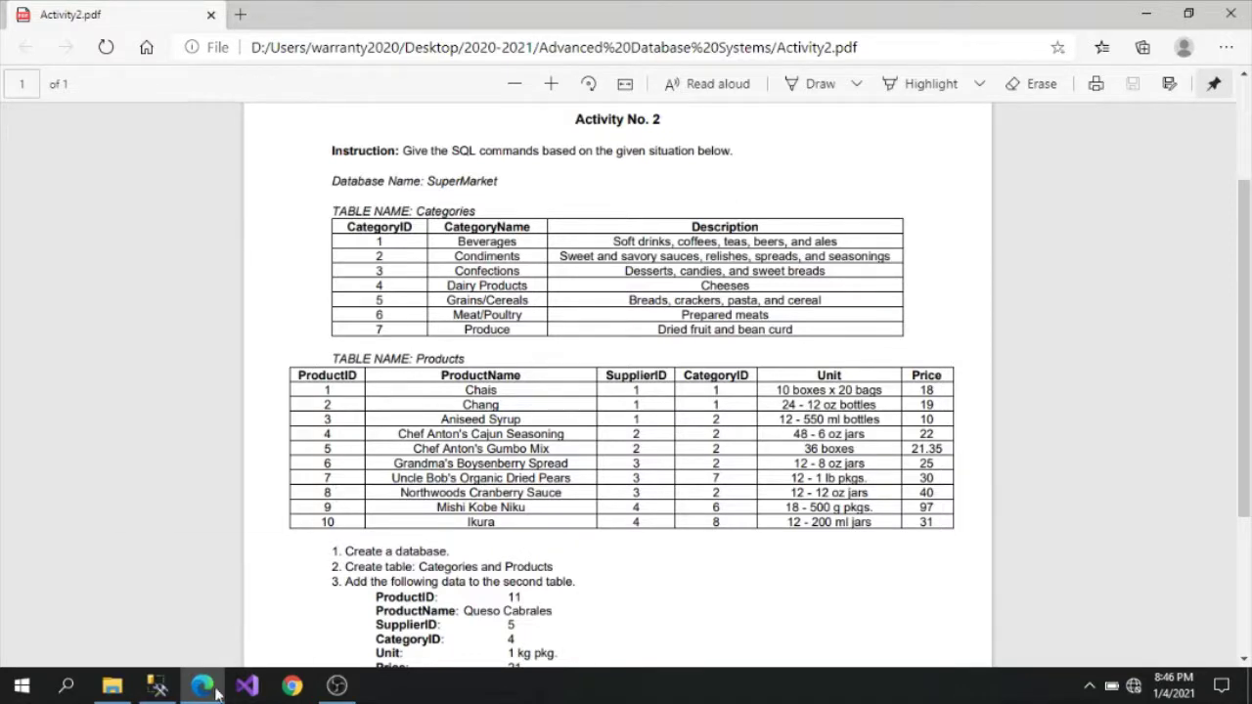
pyautogui.moveTo(152, 690)
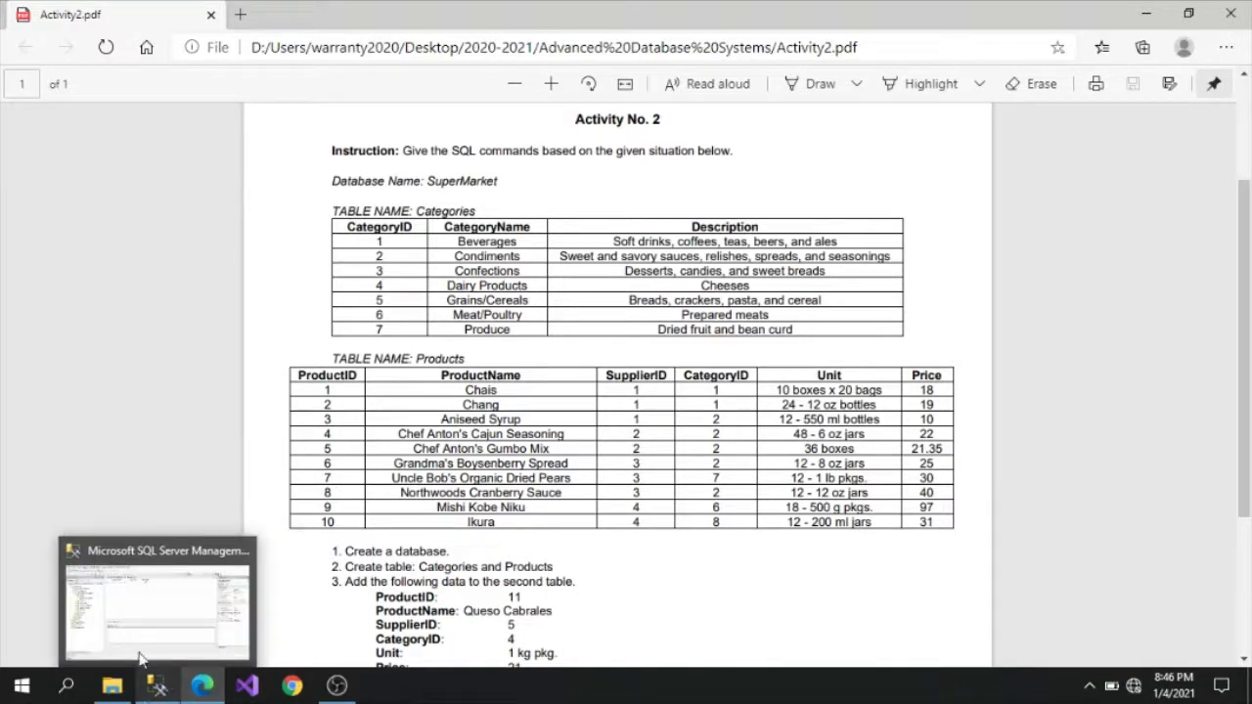
pyautogui.click(141, 651)
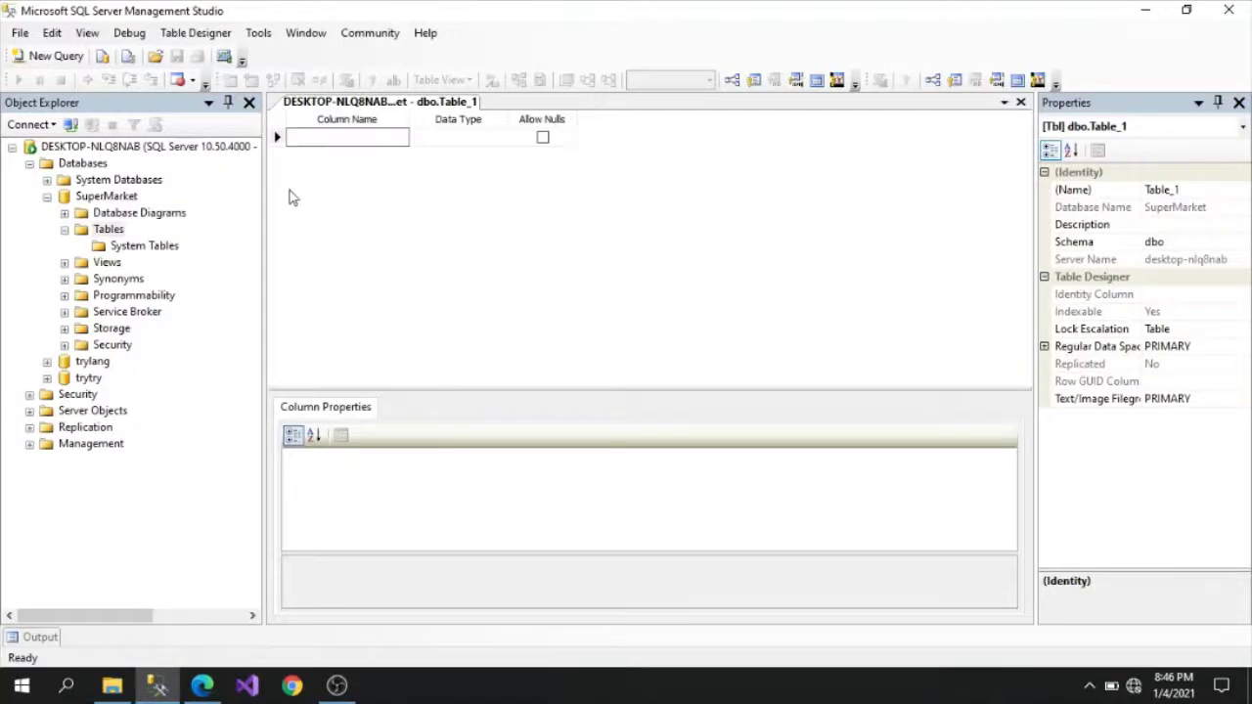
pyautogui.click(193, 687)
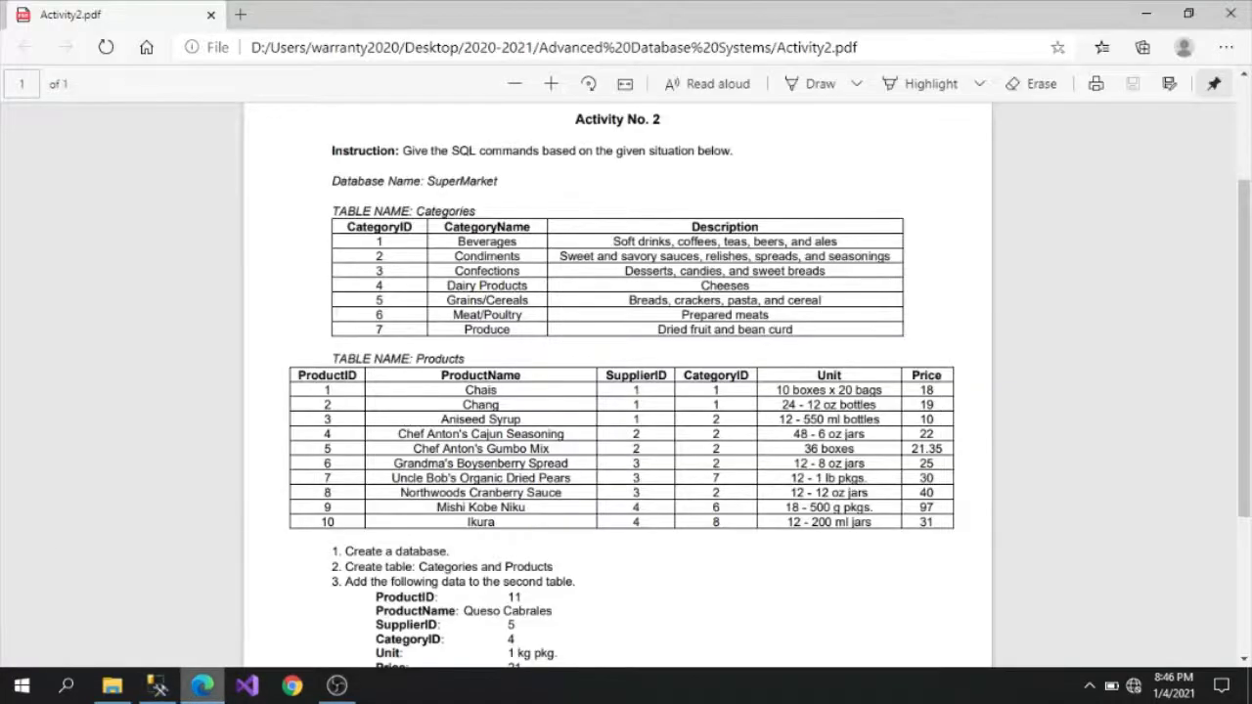
pyautogui.moveTo(166, 694)
pyautogui.click(195, 626)
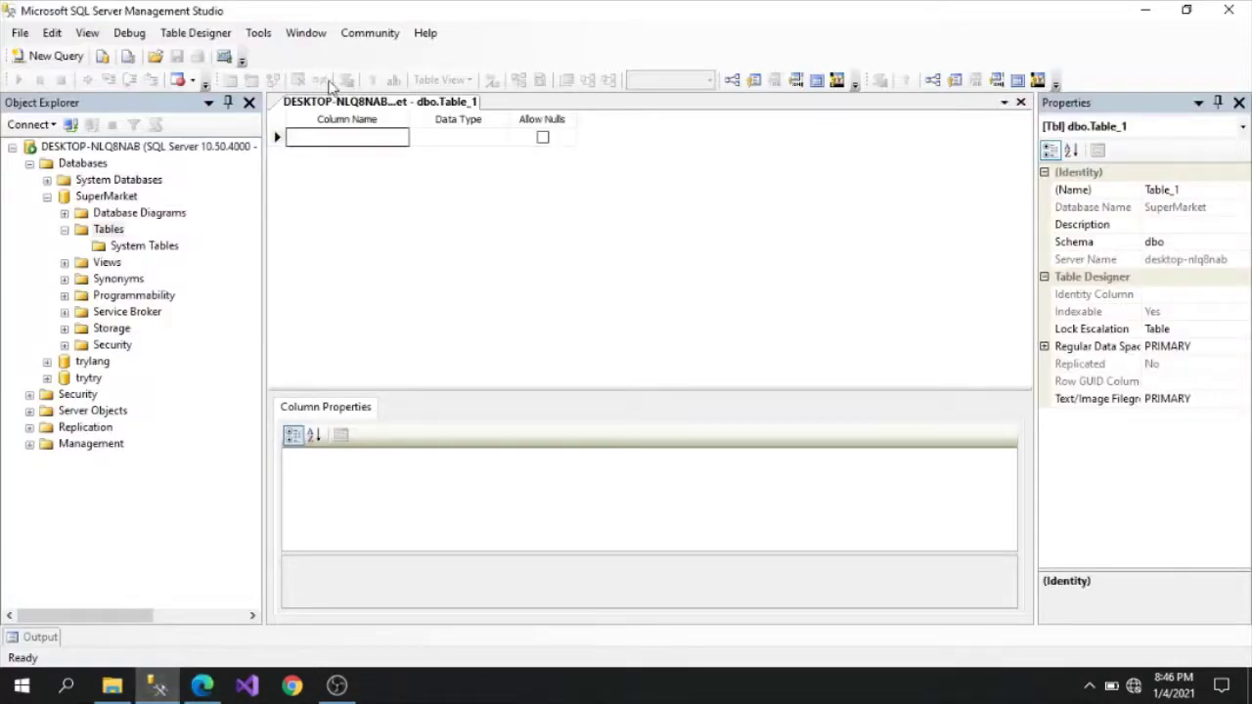
pyautogui.write('CategoryID')
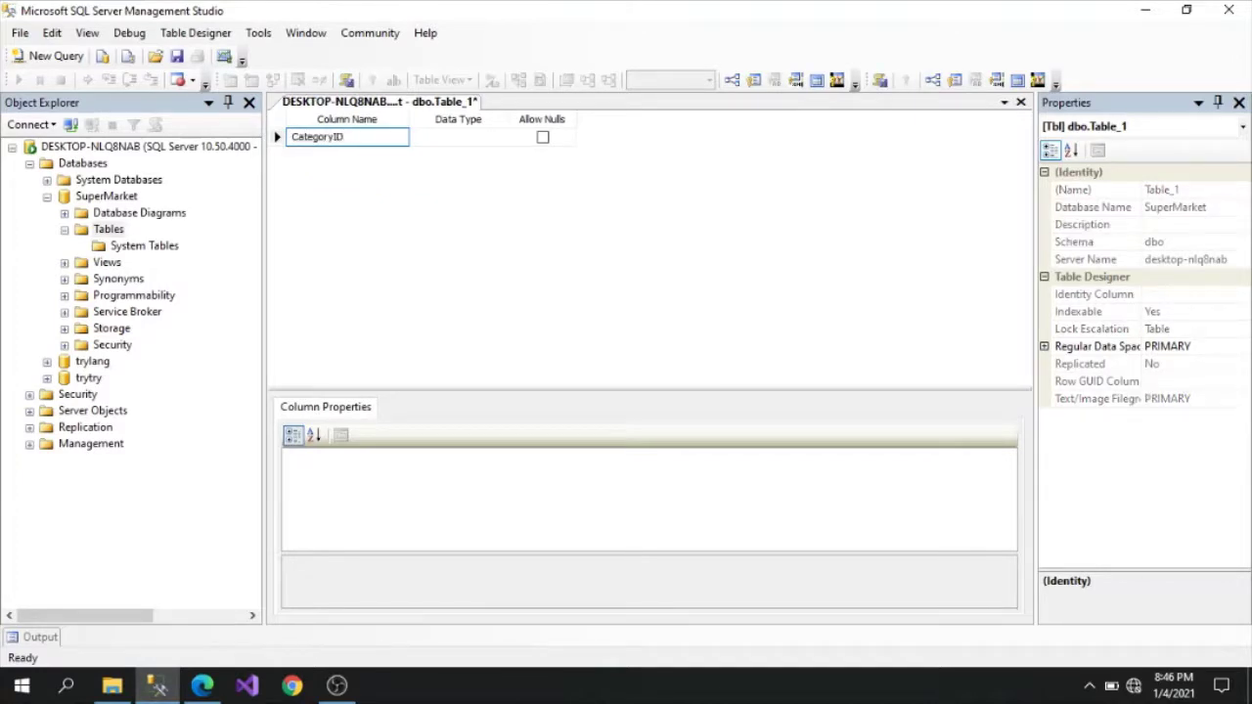
pyautogui.press('Tab')
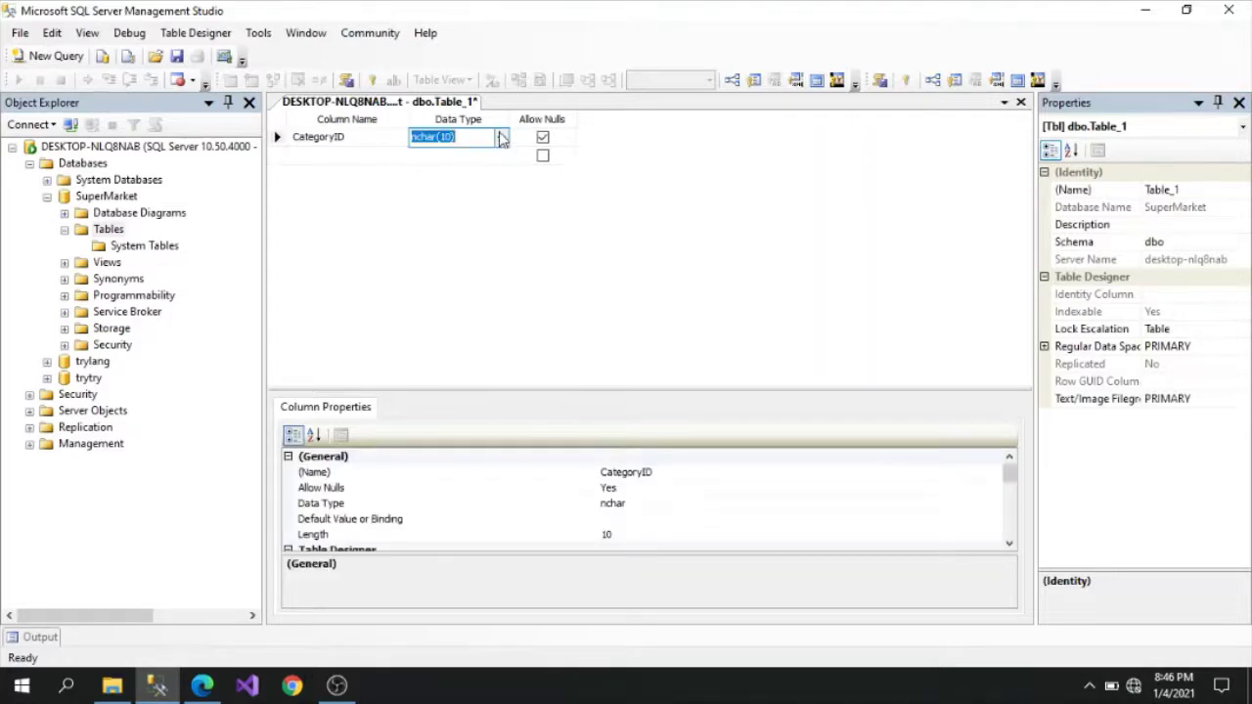
pyautogui.write('int')
pyautogui.press('Tab')
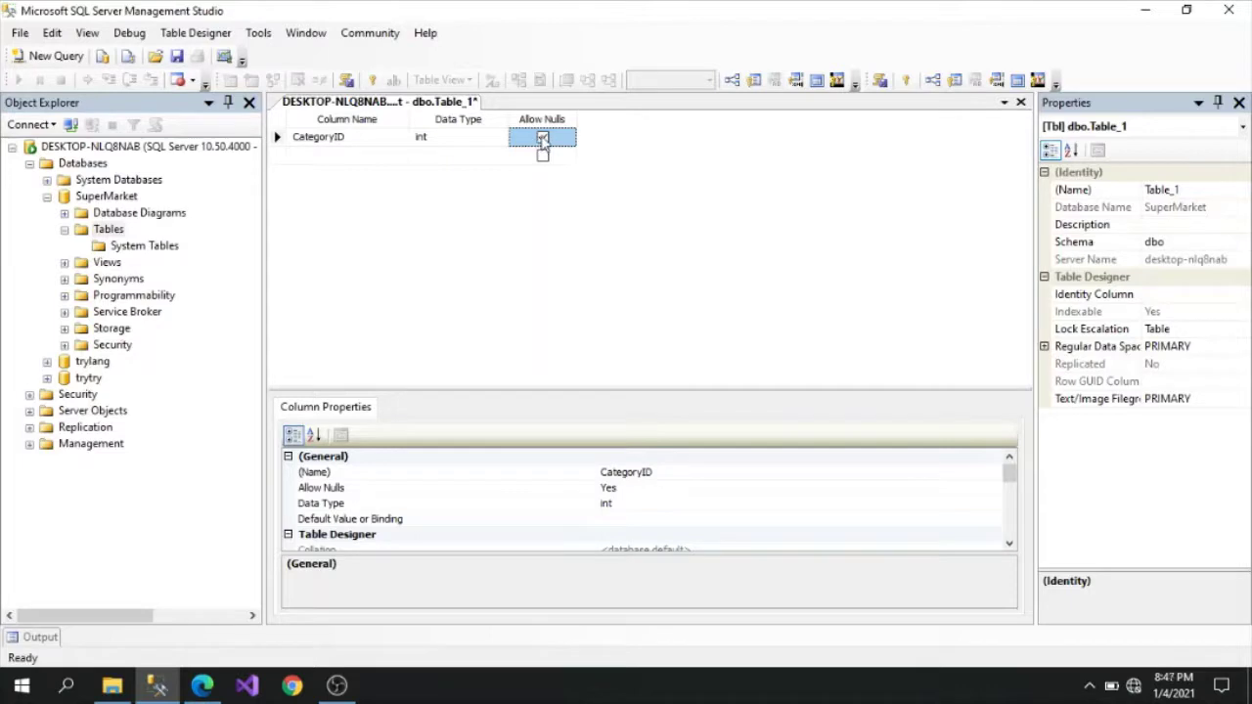
pyautogui.click(543, 139)
pyautogui.click(277, 138)
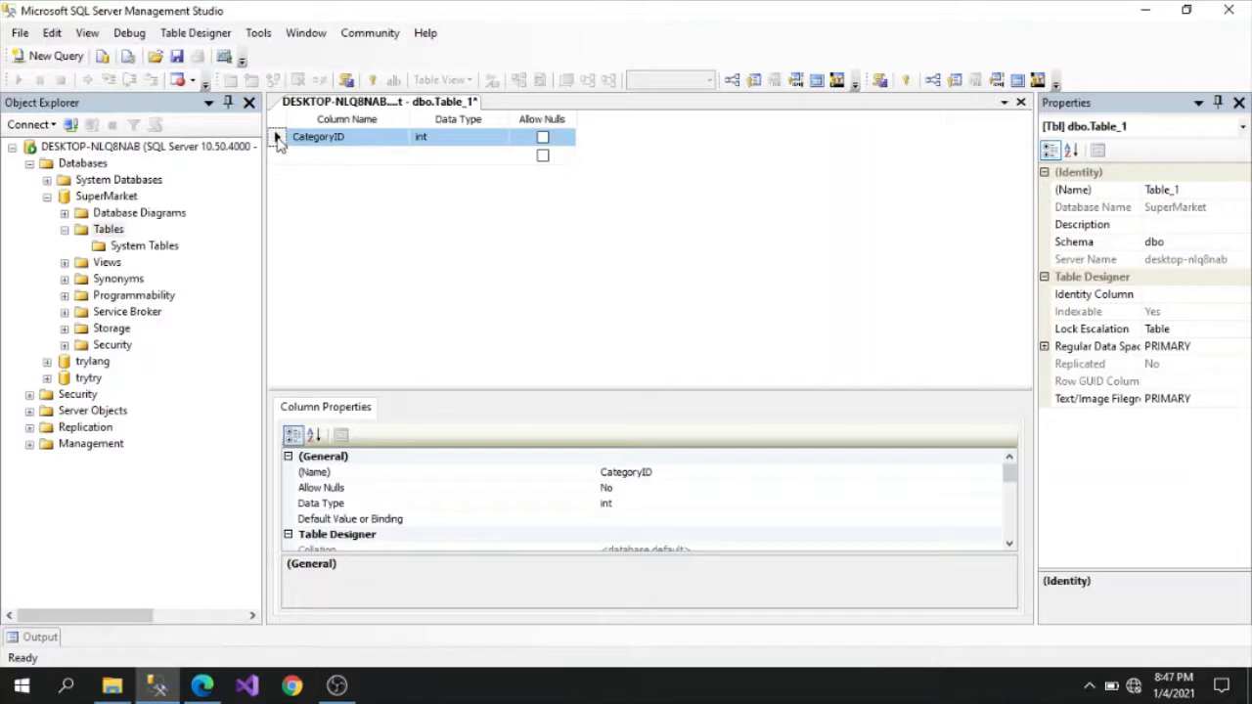
pyautogui.rightClick(277, 140)
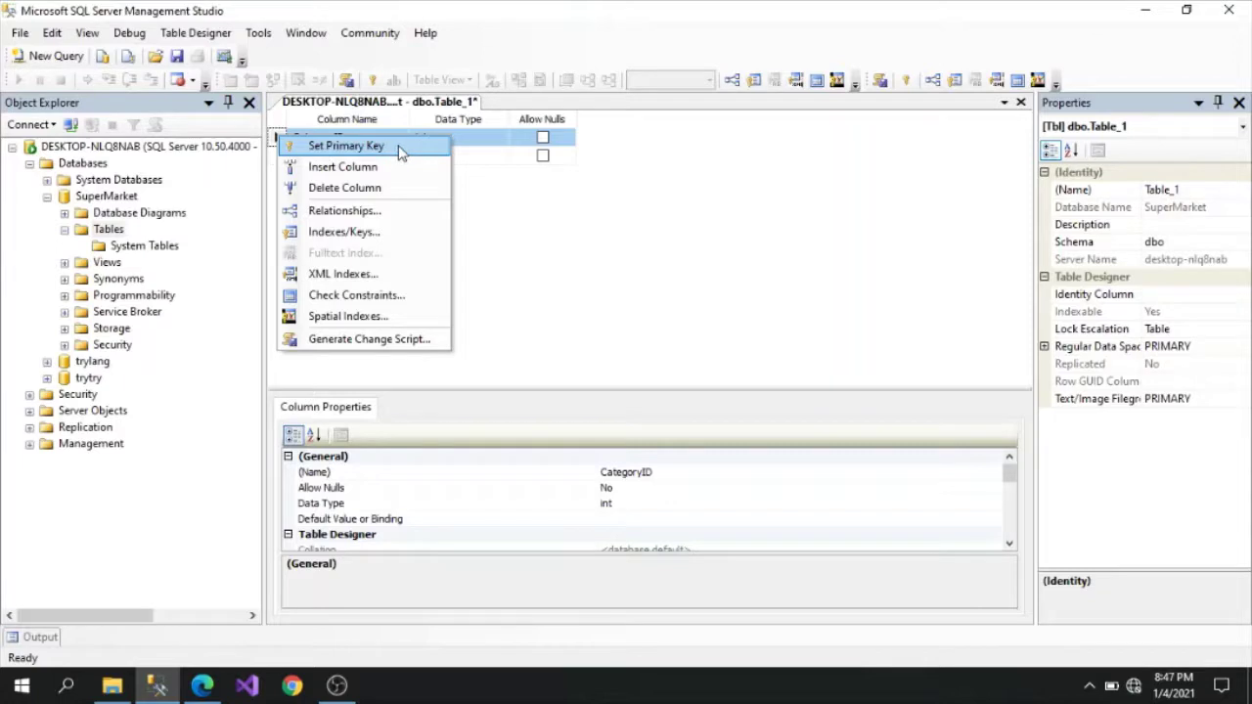
pyautogui.click(528, 240)
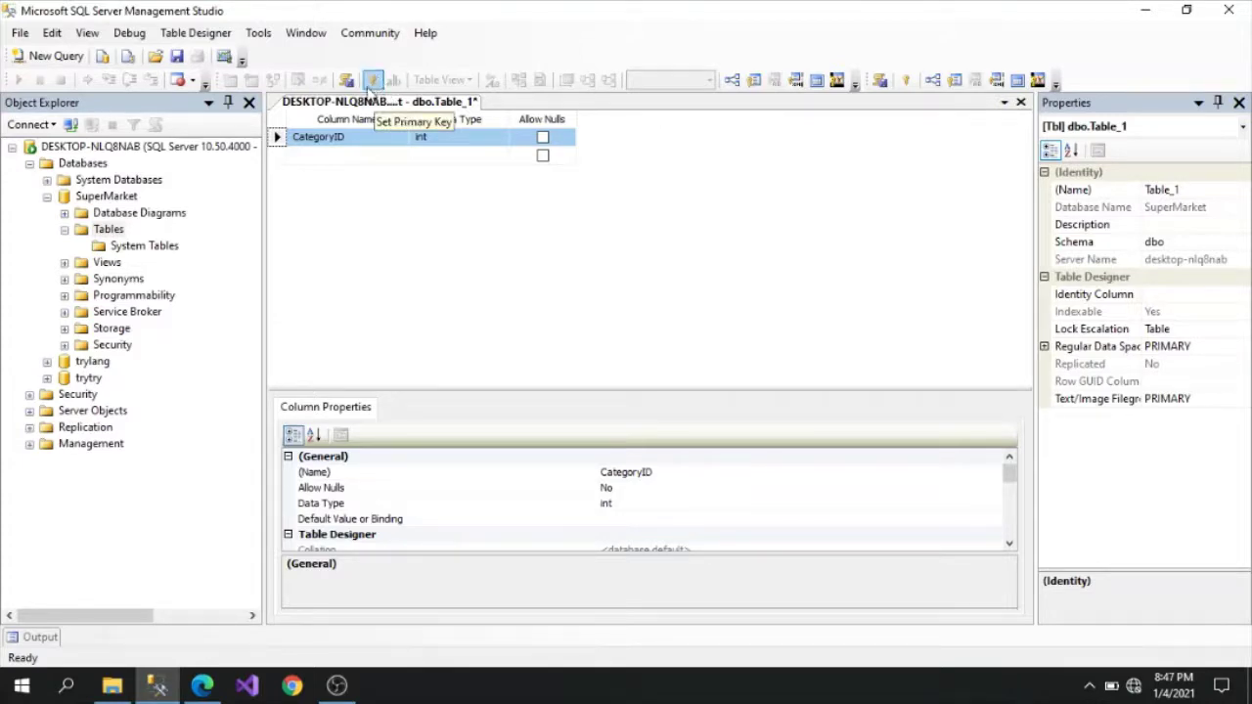
pyautogui.click(372, 82)
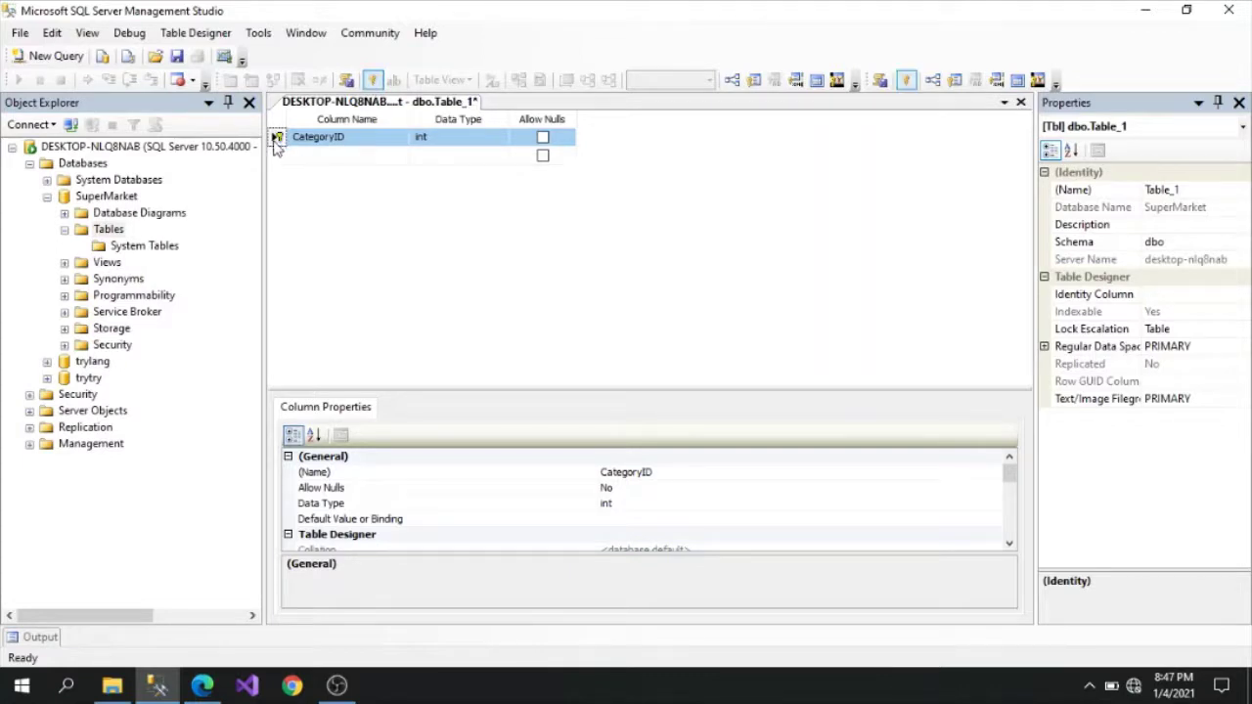
pyautogui.click(373, 82)
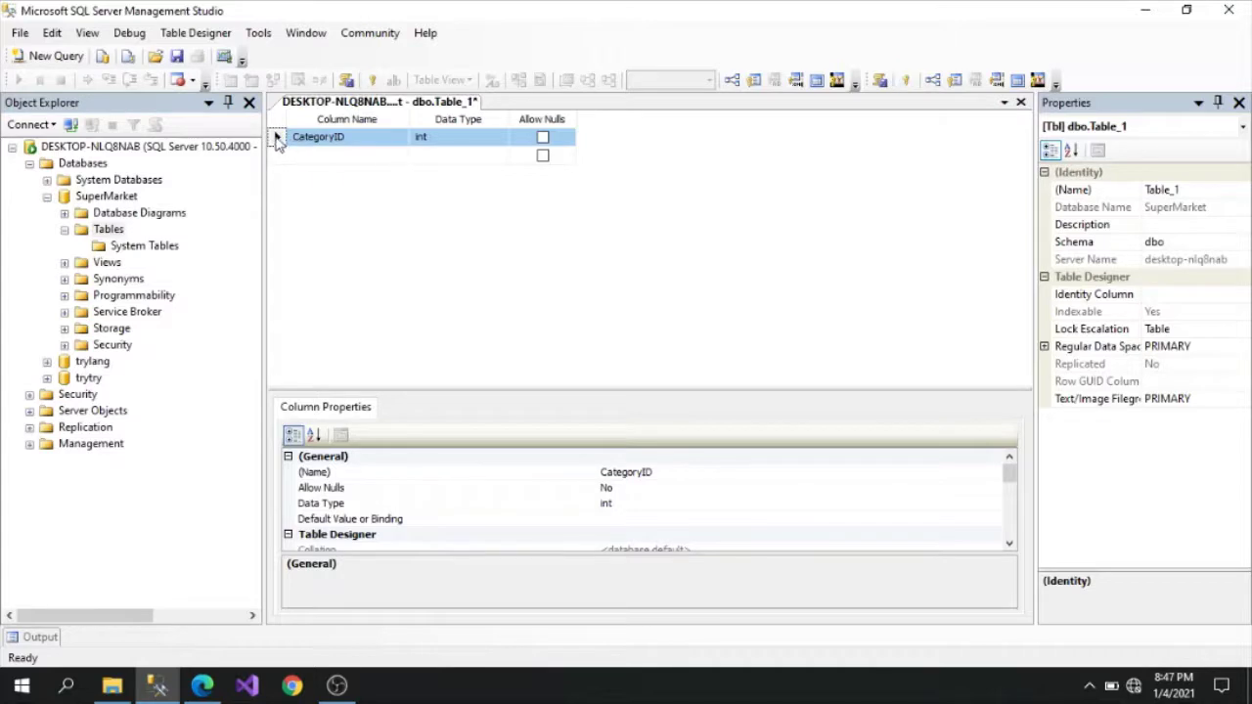
# Set the CategoryID column as the table's primary key
pyautogui.rightClick(278, 137)
pyautogui.click(343, 149)
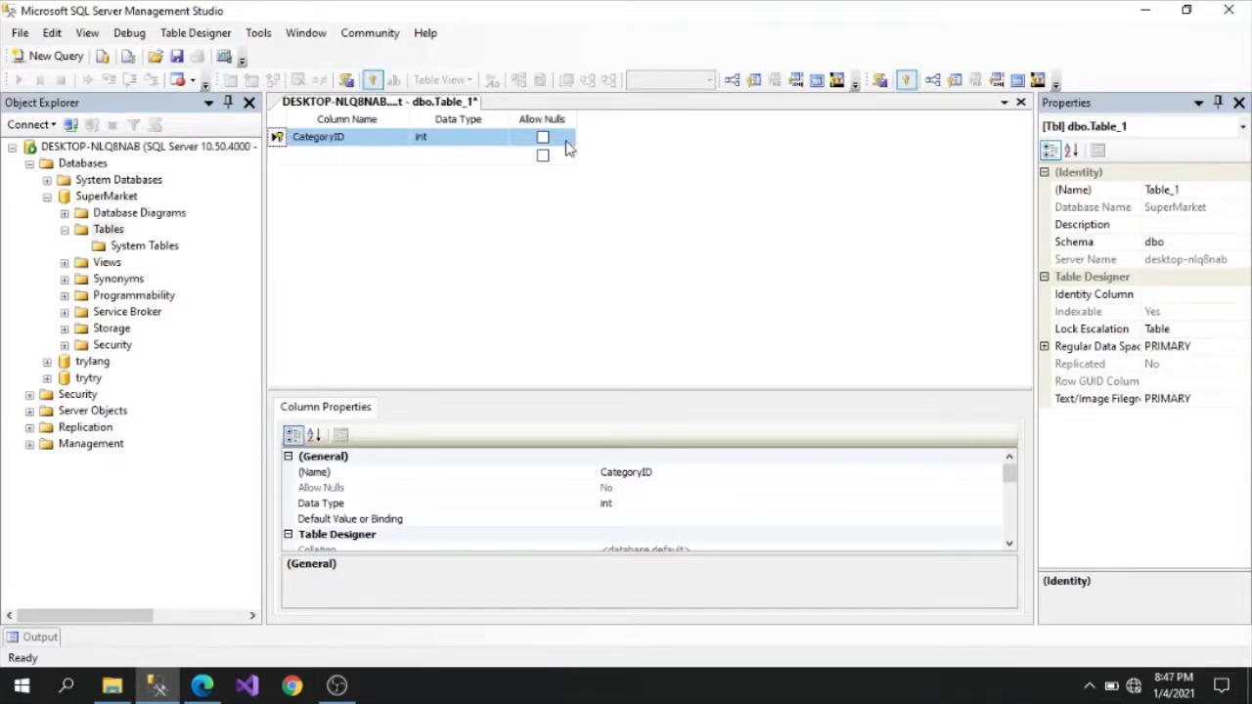
# Check the next Categories column in Activity2.pdf and add a column named CategoryName to the table design
pyautogui.click(307, 159)
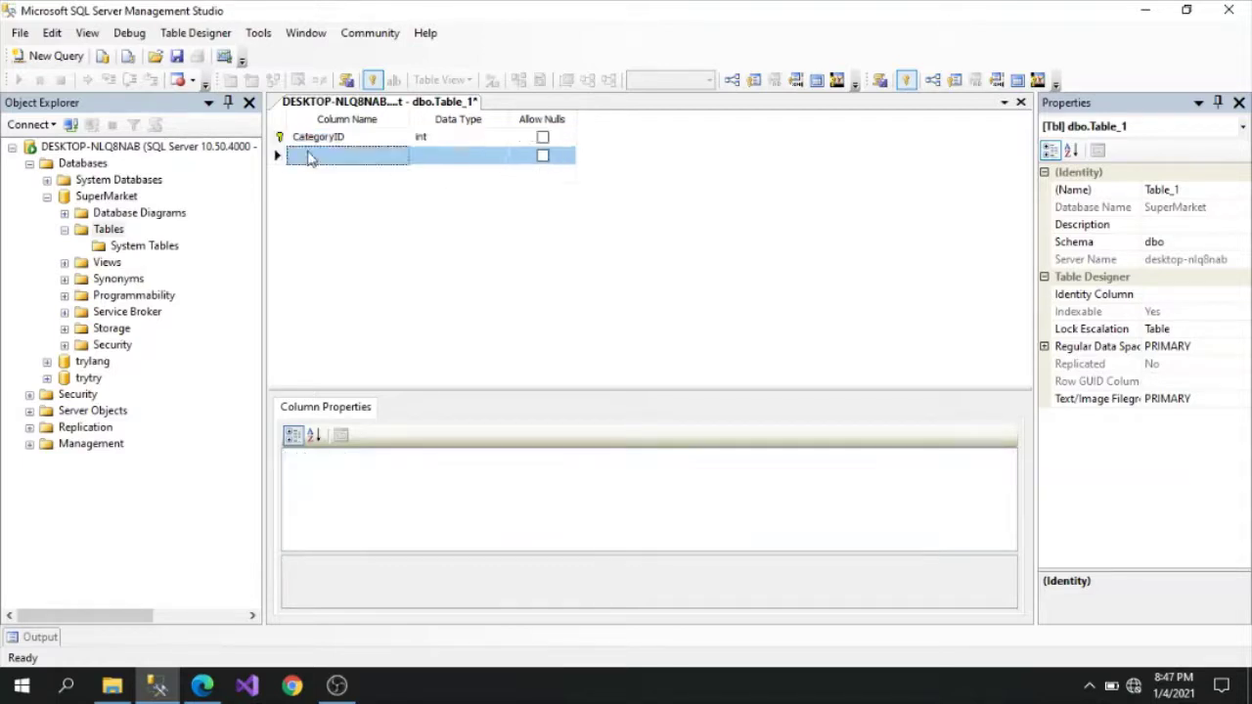
pyautogui.hotkey('alt', 'Tab')
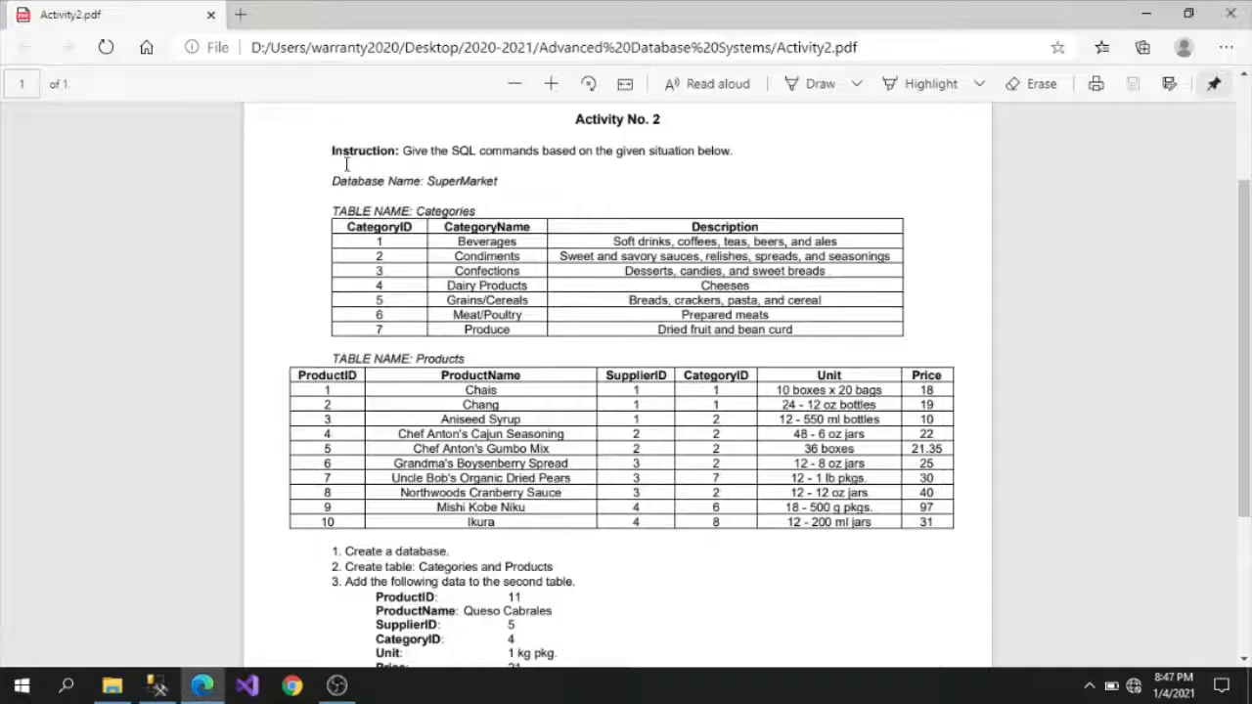
pyautogui.hotkey('alt', 'Tab')
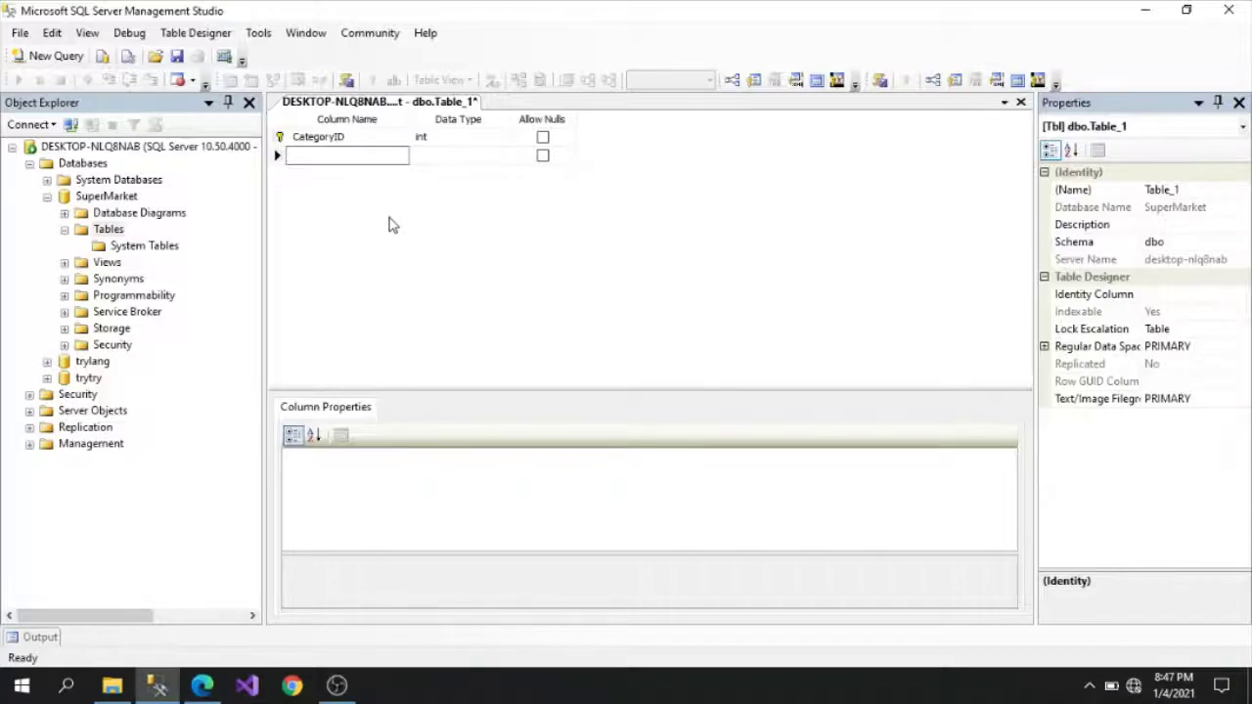
pyautogui.click(344, 154)
pyautogui.write('C')
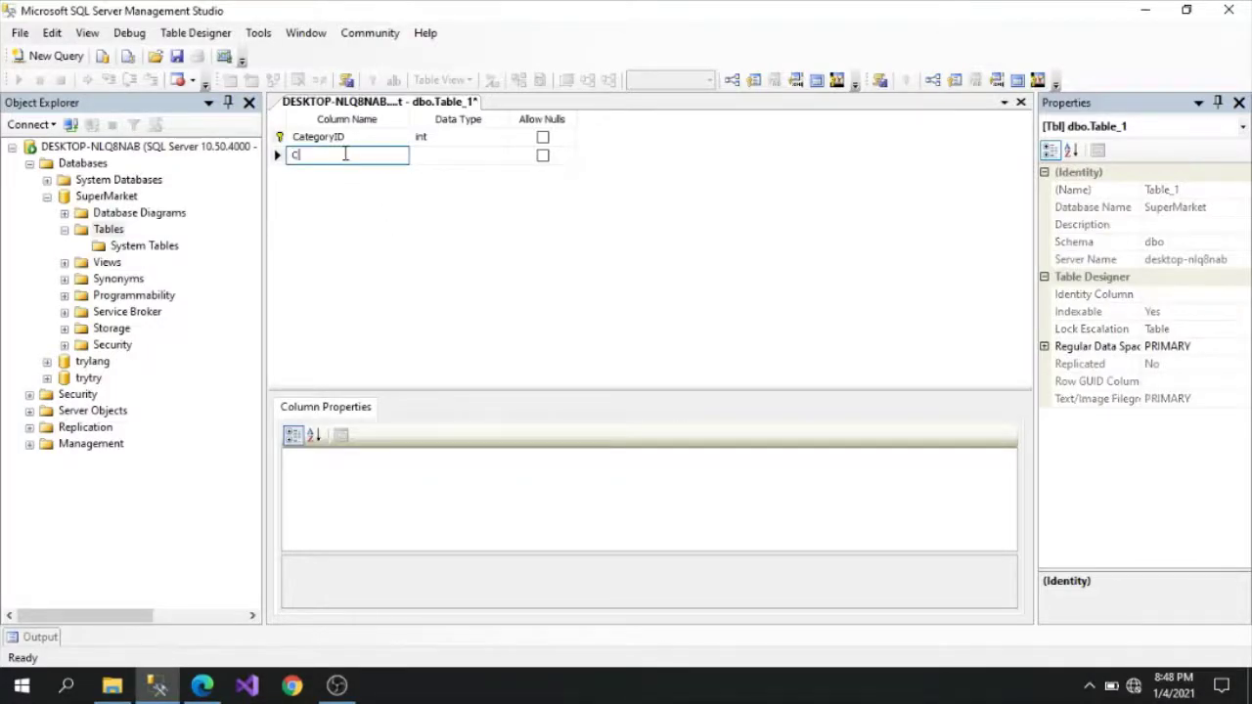
pyautogui.write('ategoryName')
pyautogui.press('Tab')
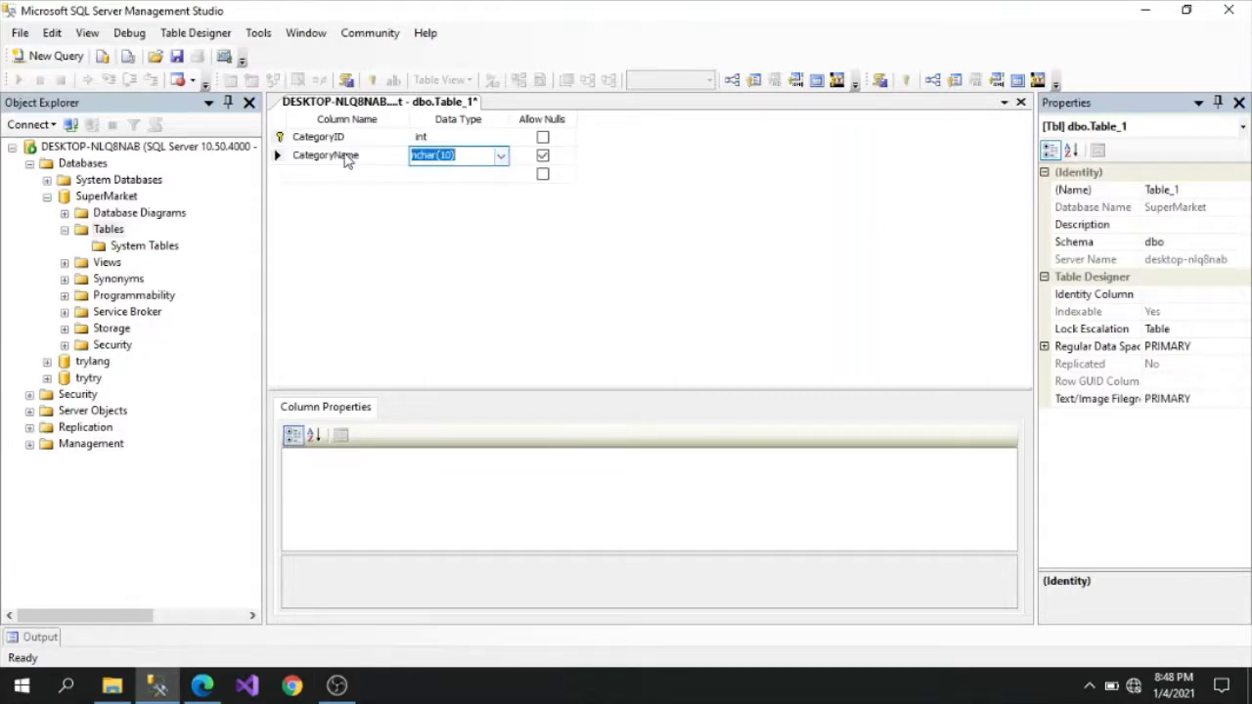
# Set the CategoryName column's data type to varchar(255) and disallow nulls
pyautogui.write('varc')
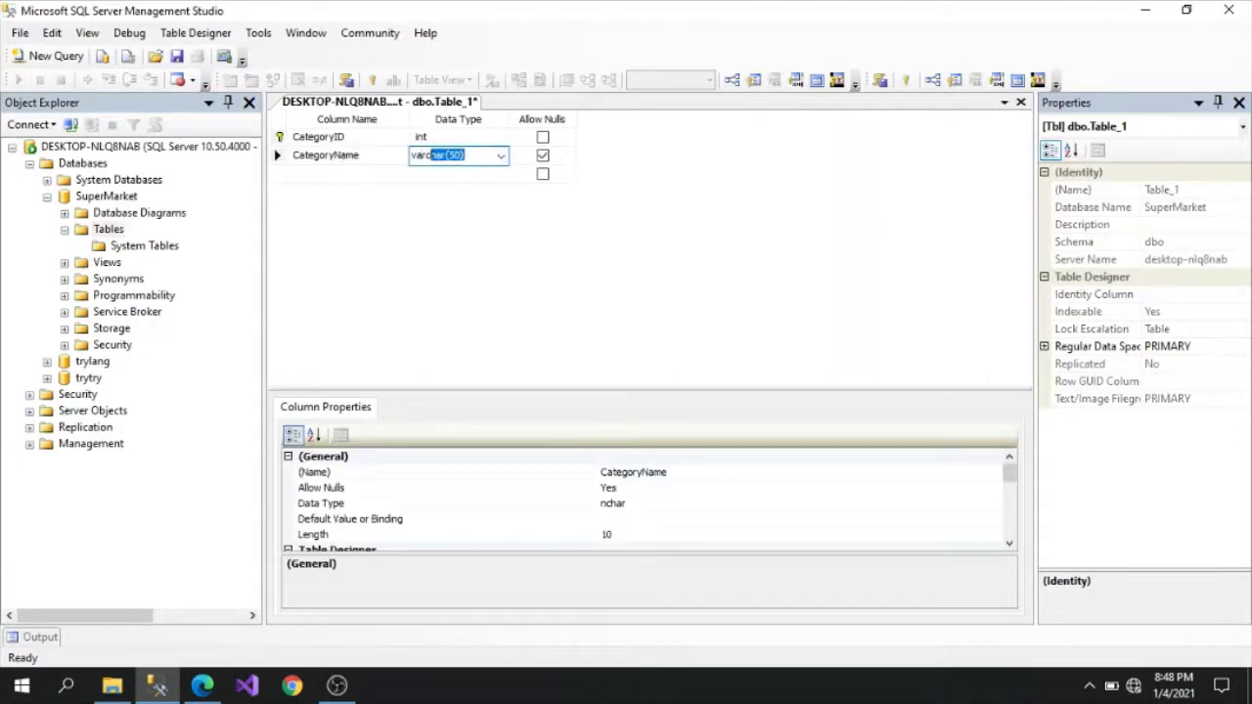
pyautogui.click(448, 155)
pyautogui.doubleClick(452, 155)
pyautogui.click(453, 155)
pyautogui.write('255')
pyautogui.click(543, 156)
# Check Activity2.pdf and add a Description column of type varchar(255) that does not allow nulls
pyautogui.click(337, 173)
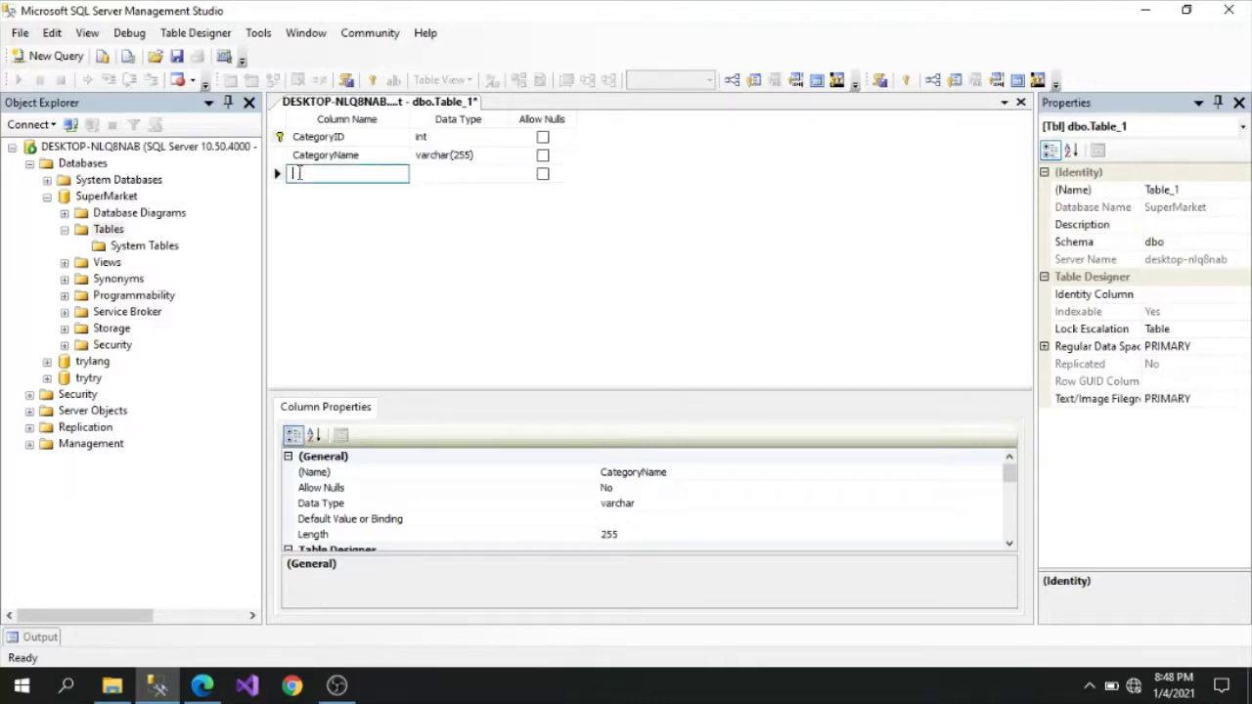
pyautogui.hotkey('alt', 'Tab')
pyautogui.hotkey('alt', 'Tab')
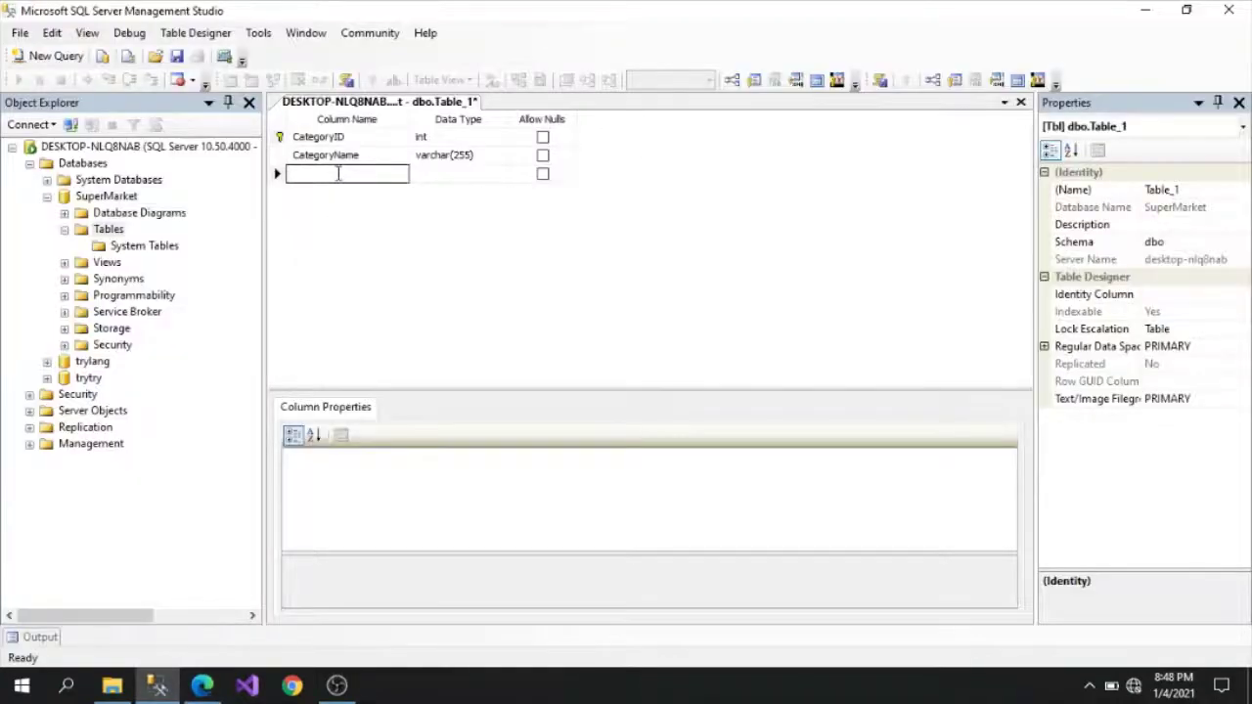
pyautogui.write('Description')
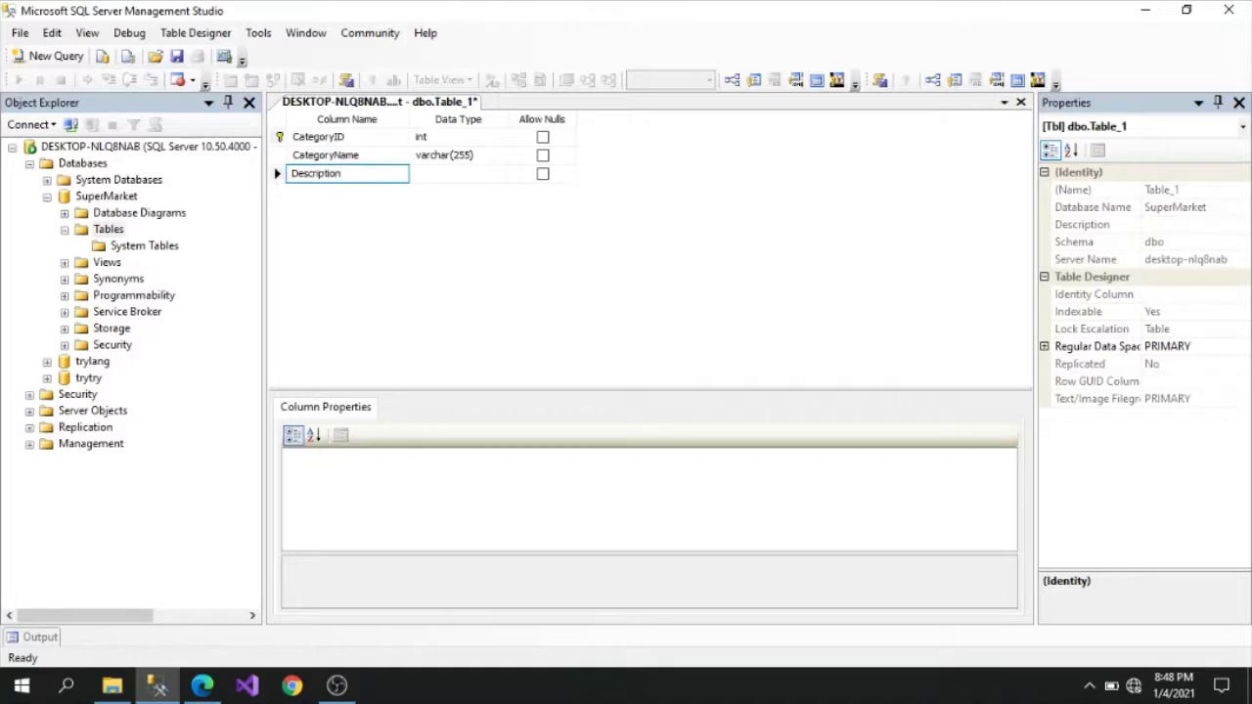
pyautogui.press('Tab')
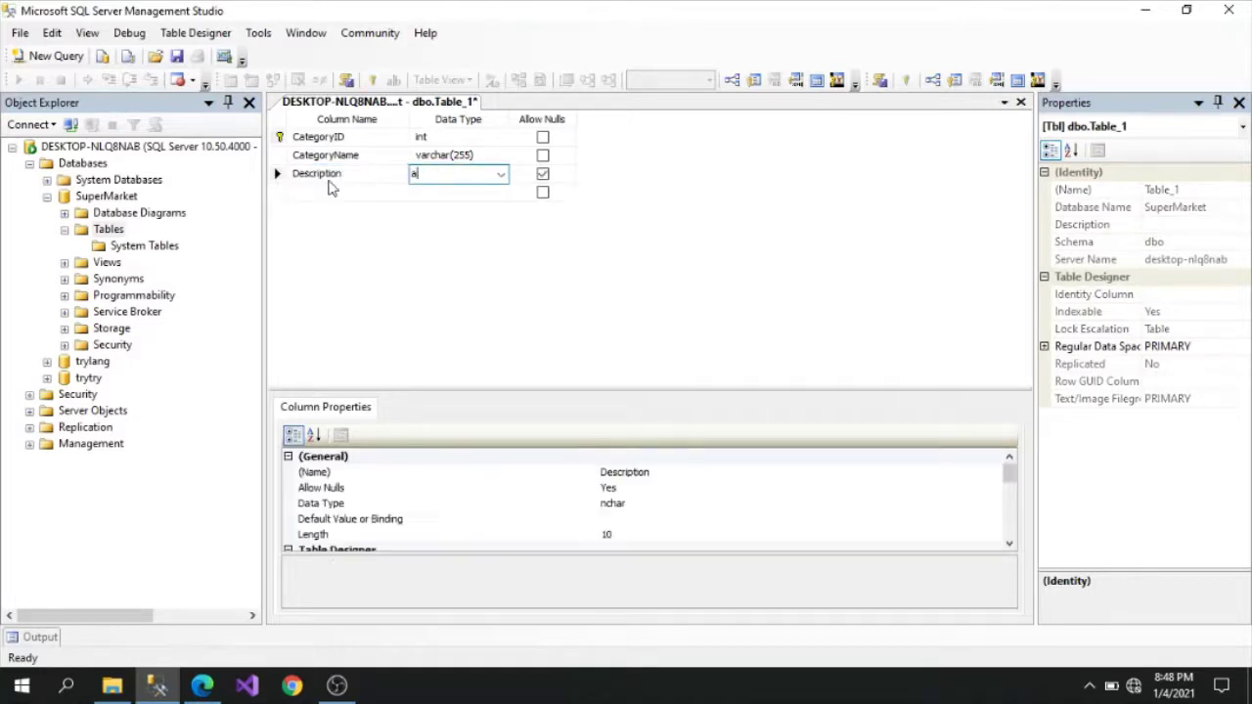
pyautogui.press('BackSpace')
pyautogui.write('varchar(50')
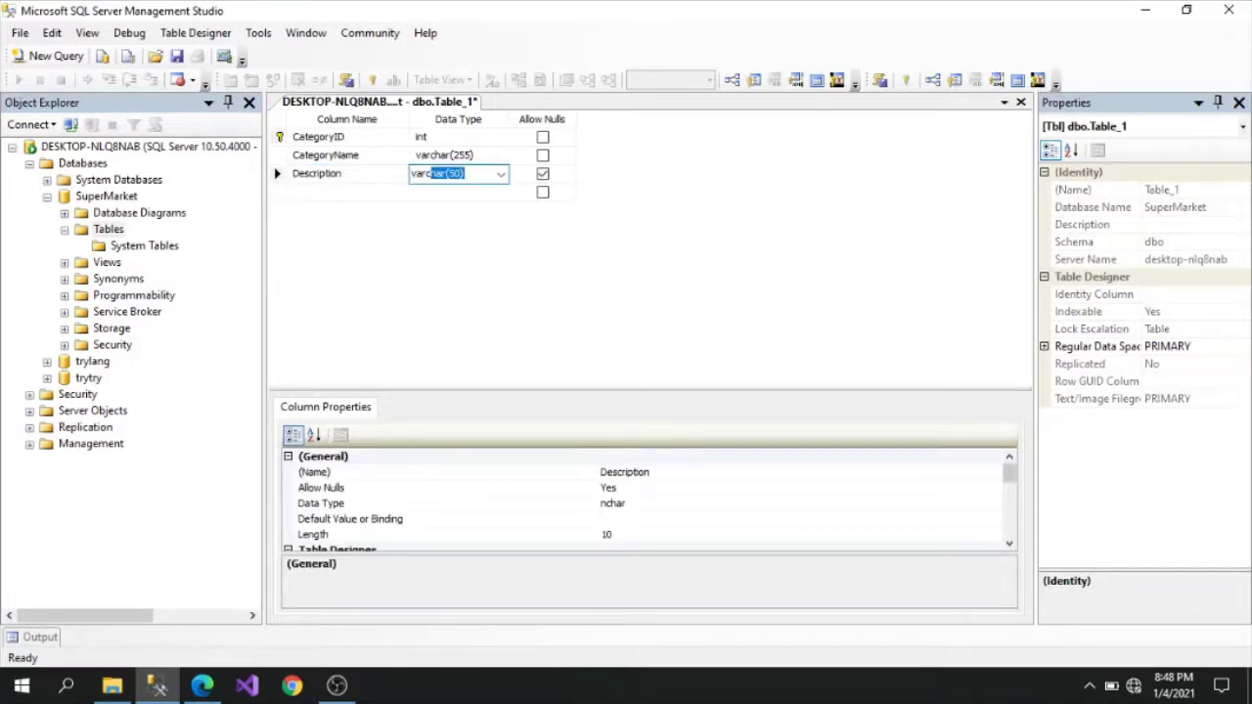
pyautogui.click(451, 173)
pyautogui.write('255)')
pyautogui.press('Tab')
pyautogui.press('space')
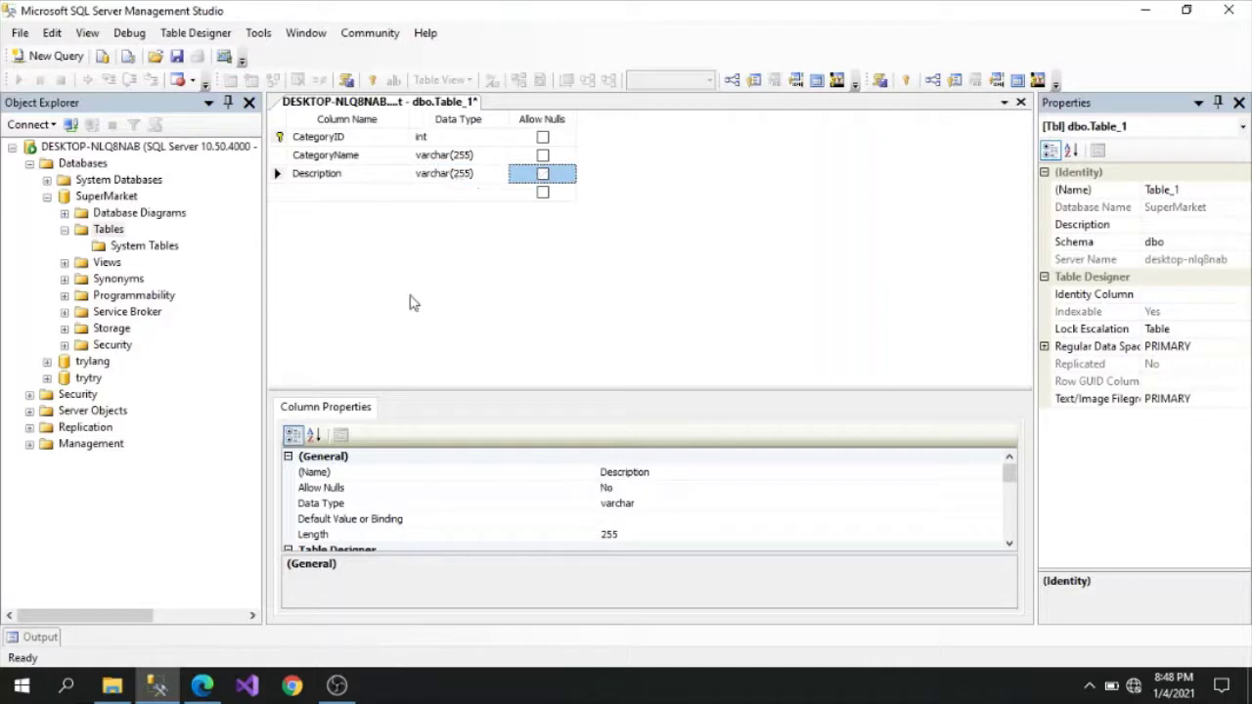
# Set Is Identity to Yes in the CategoryID column's identity specification and review its identity increment and seed
pyautogui.click(308, 136)
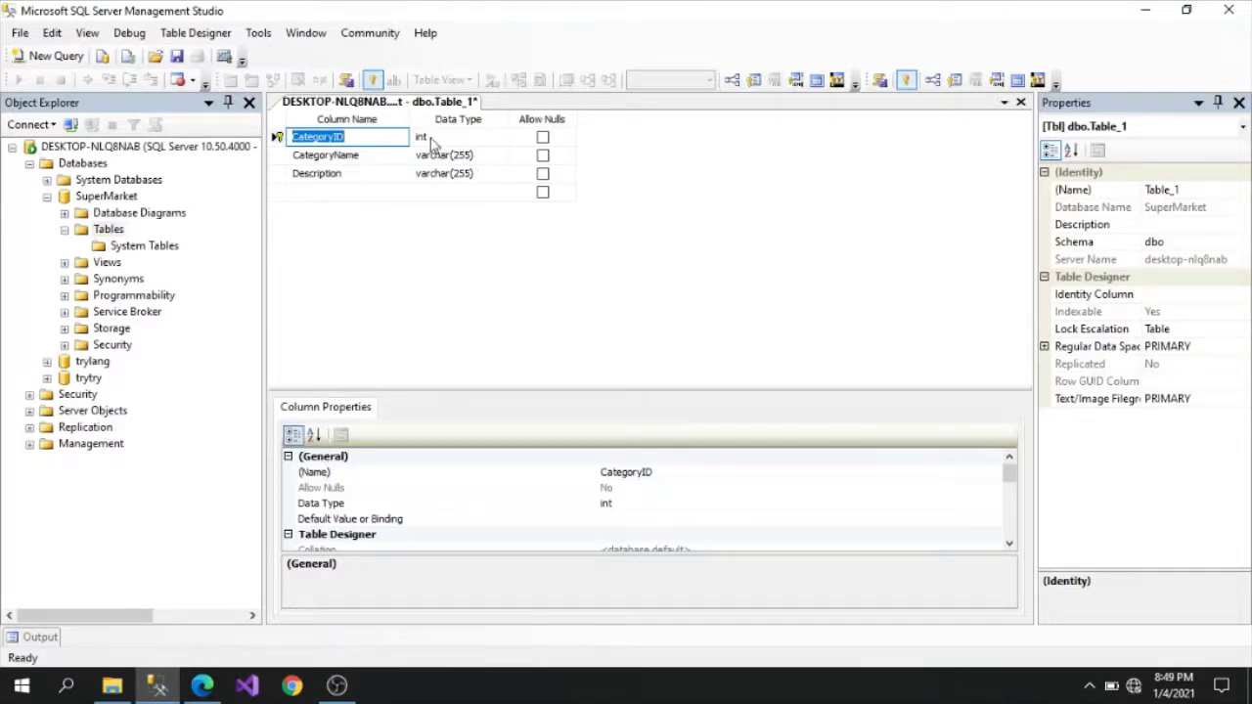
pyautogui.click(313, 434)
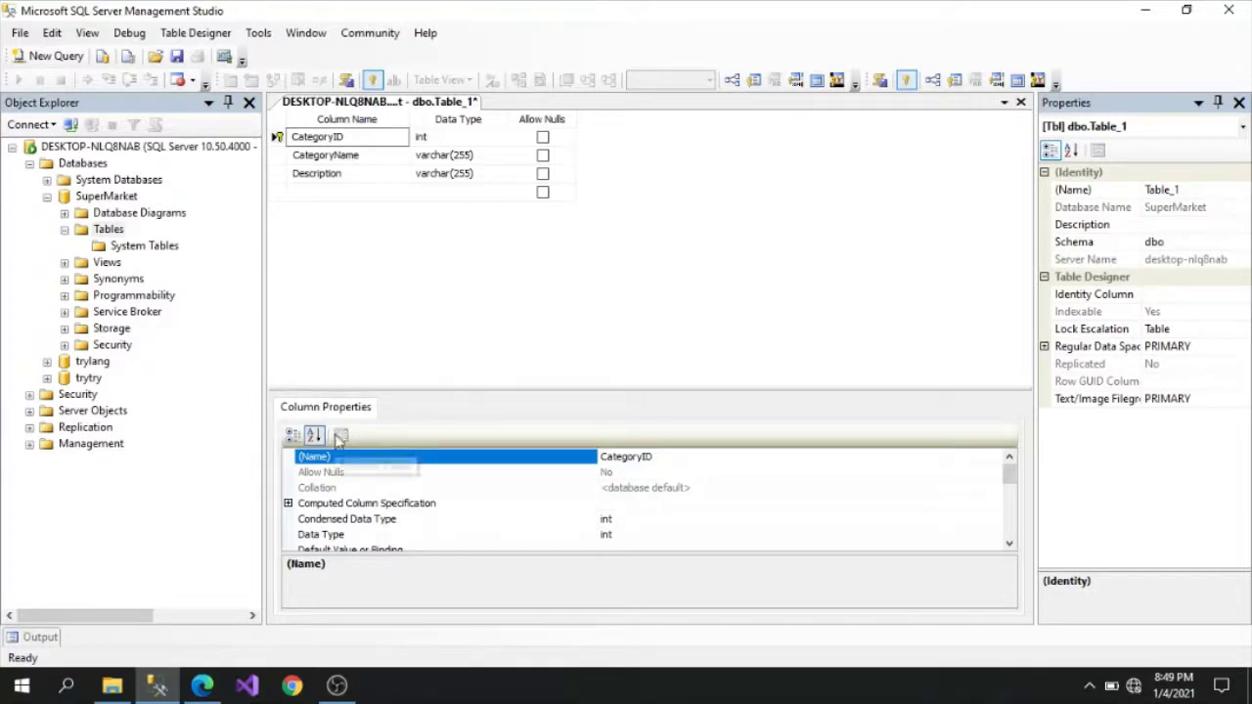
pyautogui.click(1009, 544)
pyautogui.click(1009, 544)
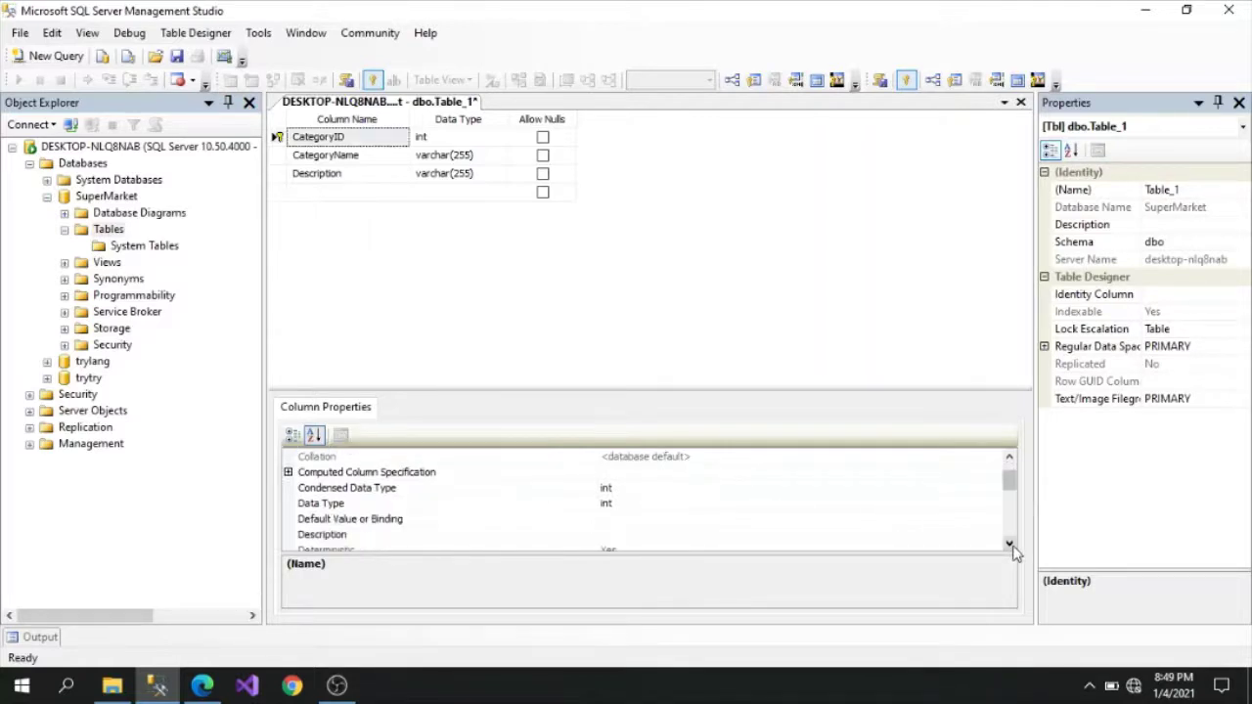
pyautogui.click(1009, 544)
pyautogui.click(1009, 544)
pyautogui.click(1009, 544)
pyautogui.click(1009, 543)
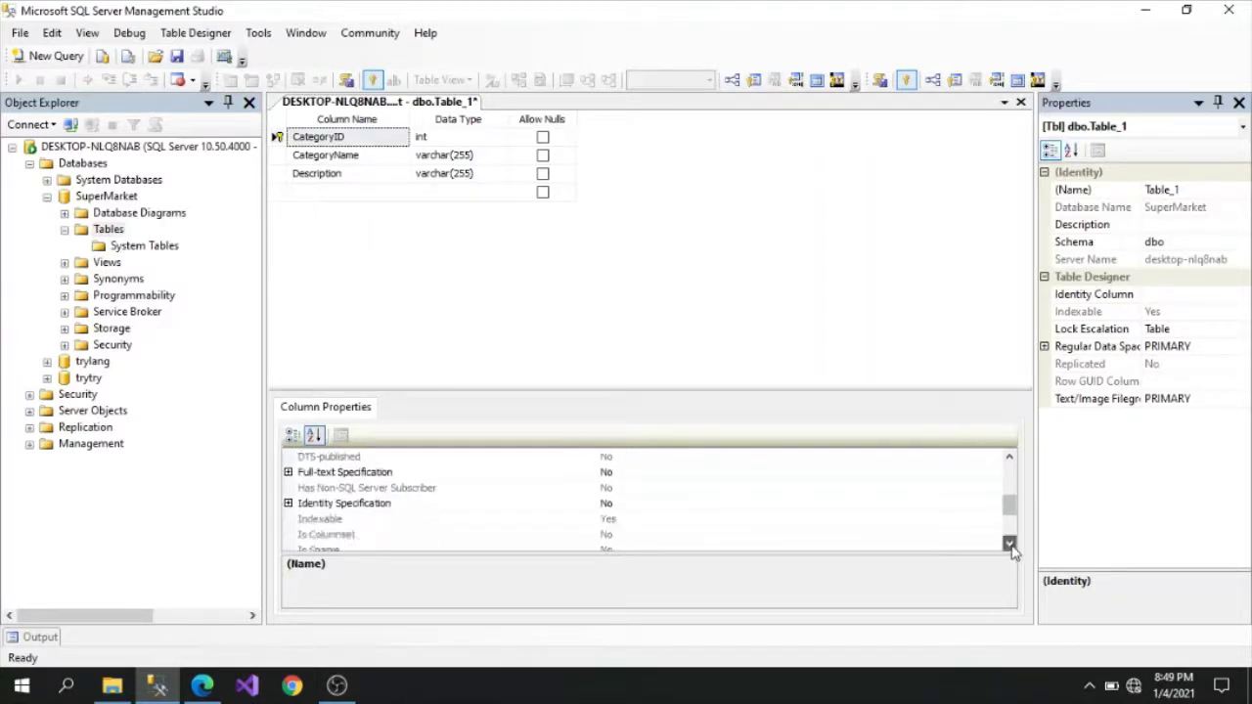
pyautogui.click(1009, 543)
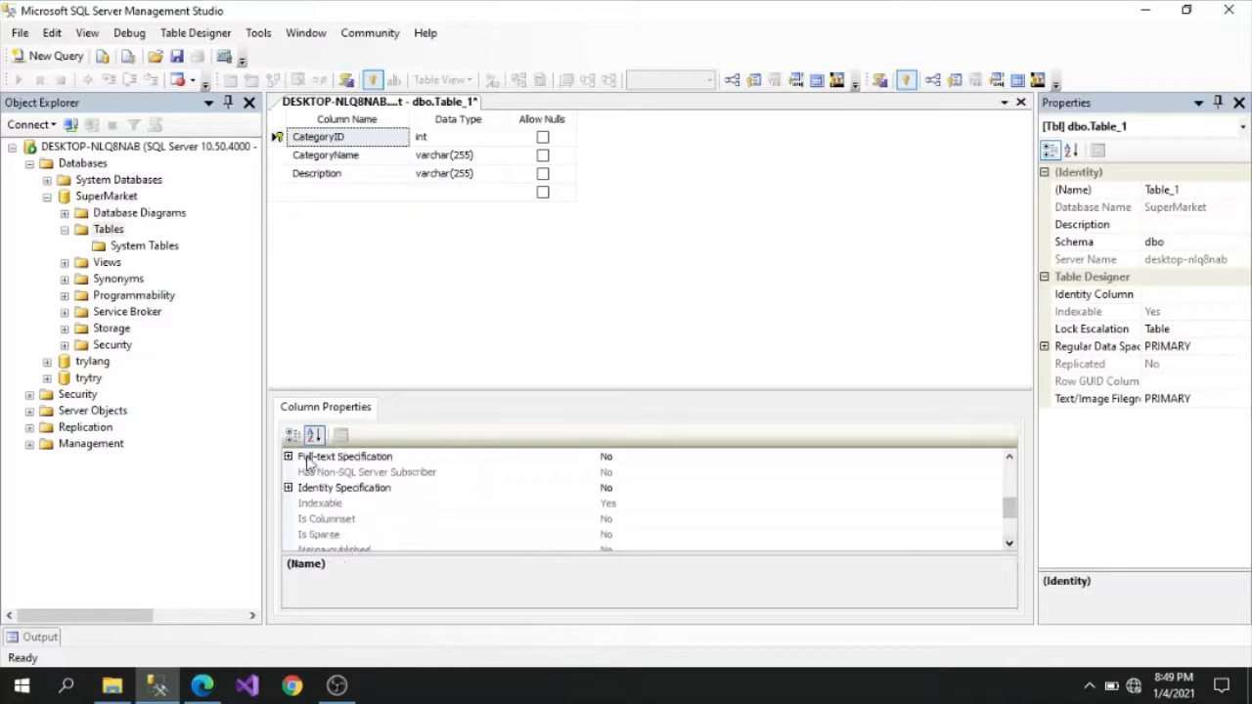
pyautogui.click(288, 488)
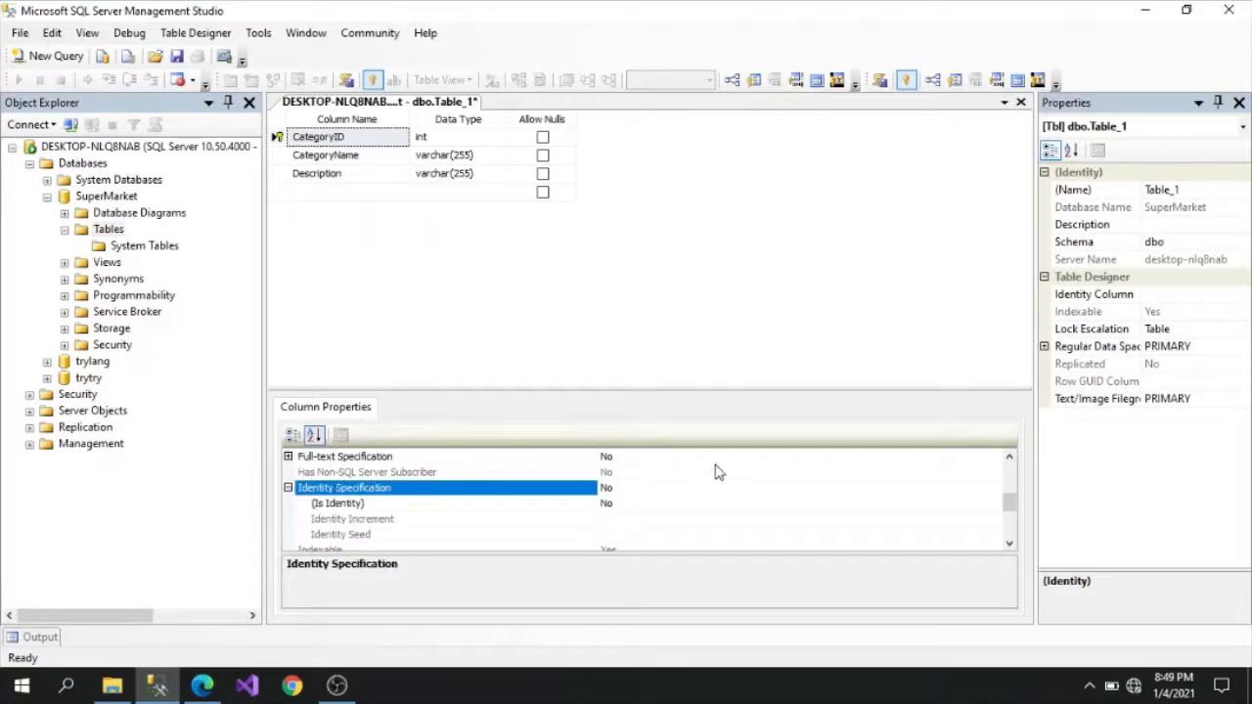
pyautogui.click(646, 505)
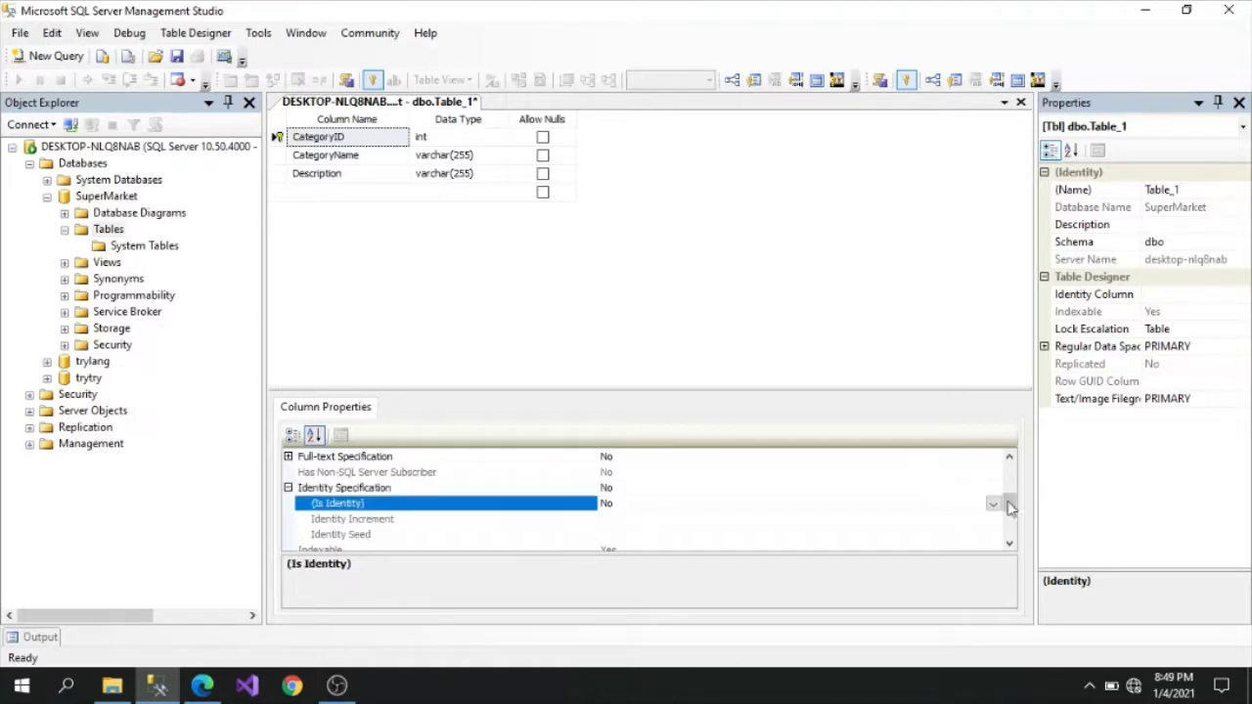
pyautogui.click(993, 504)
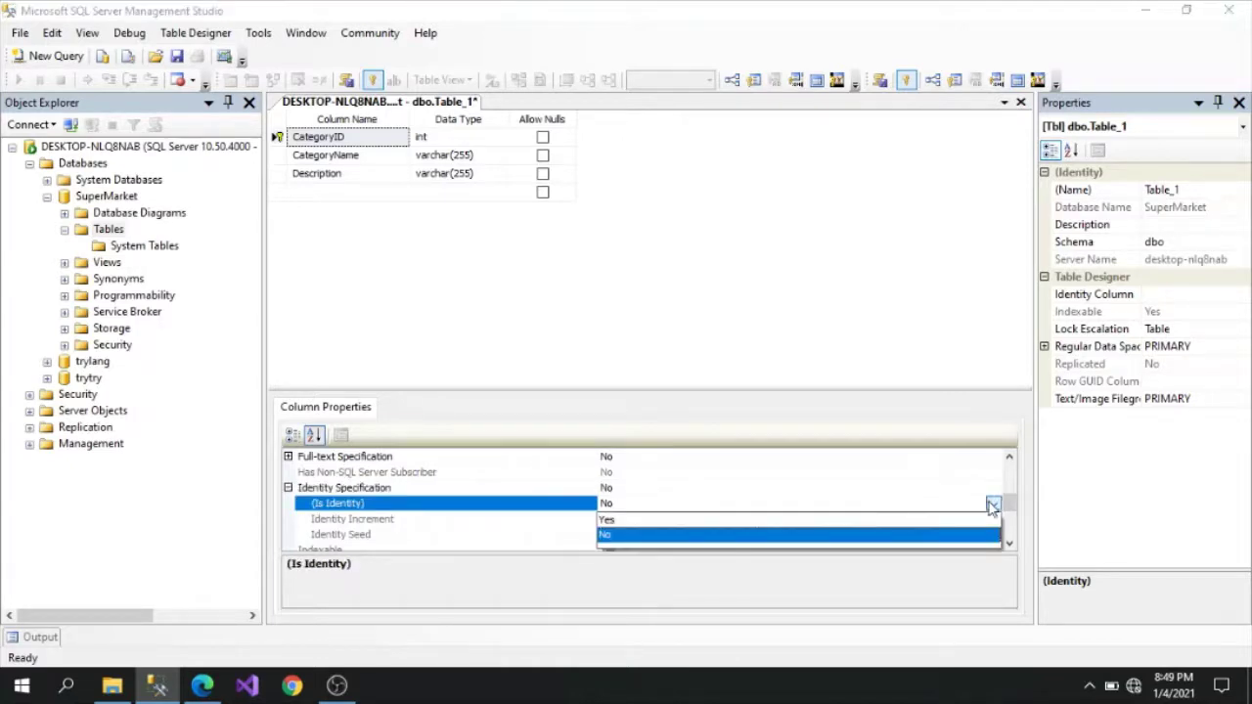
pyautogui.click(626, 519)
pyautogui.click(387, 523)
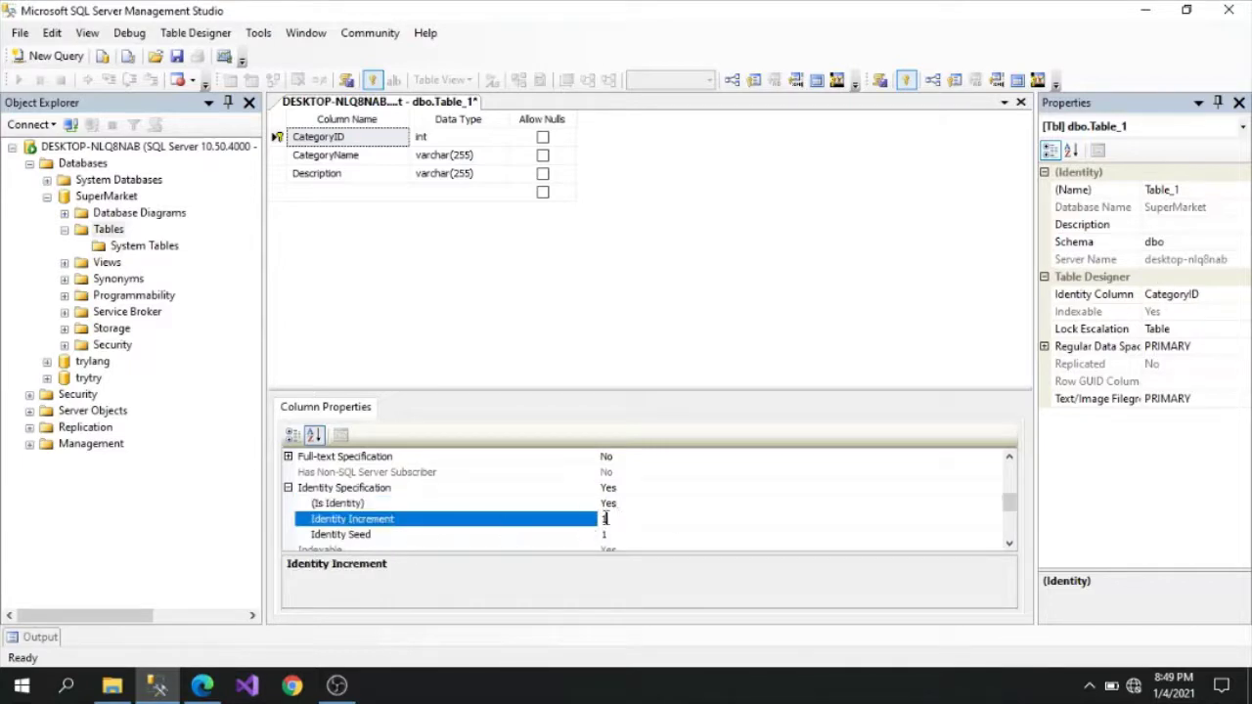
pyautogui.click(605, 534)
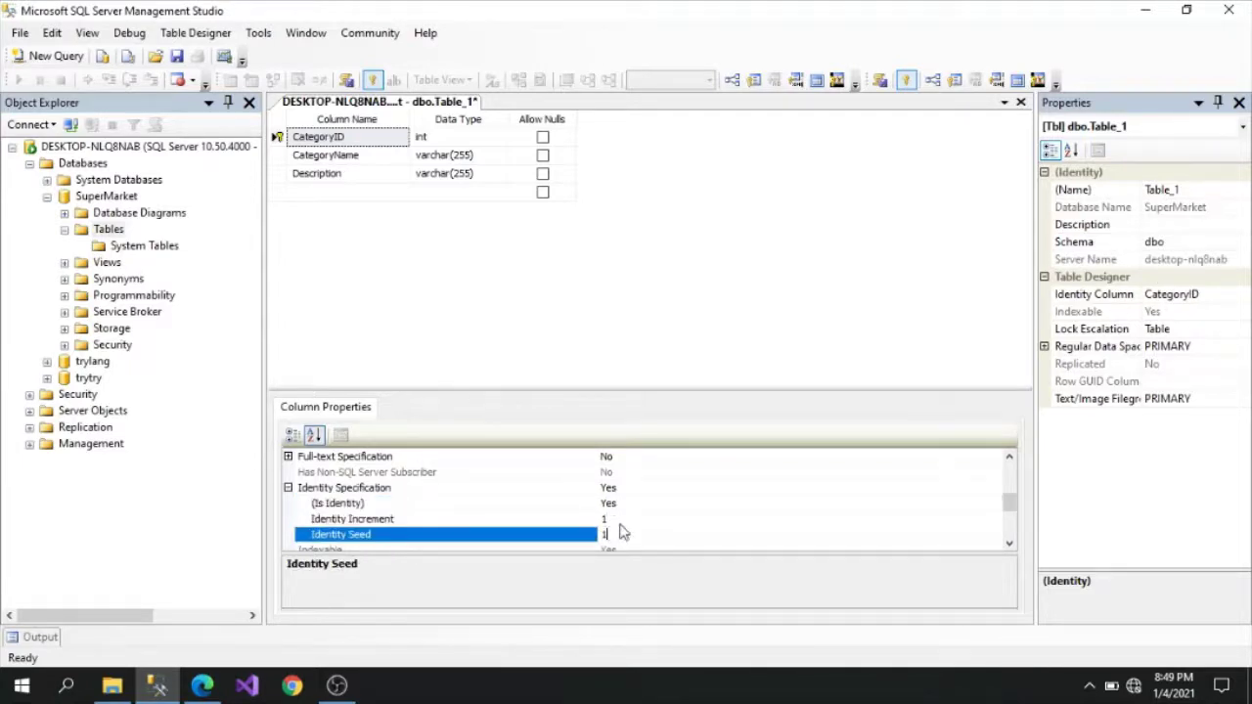
pyautogui.click(617, 518)
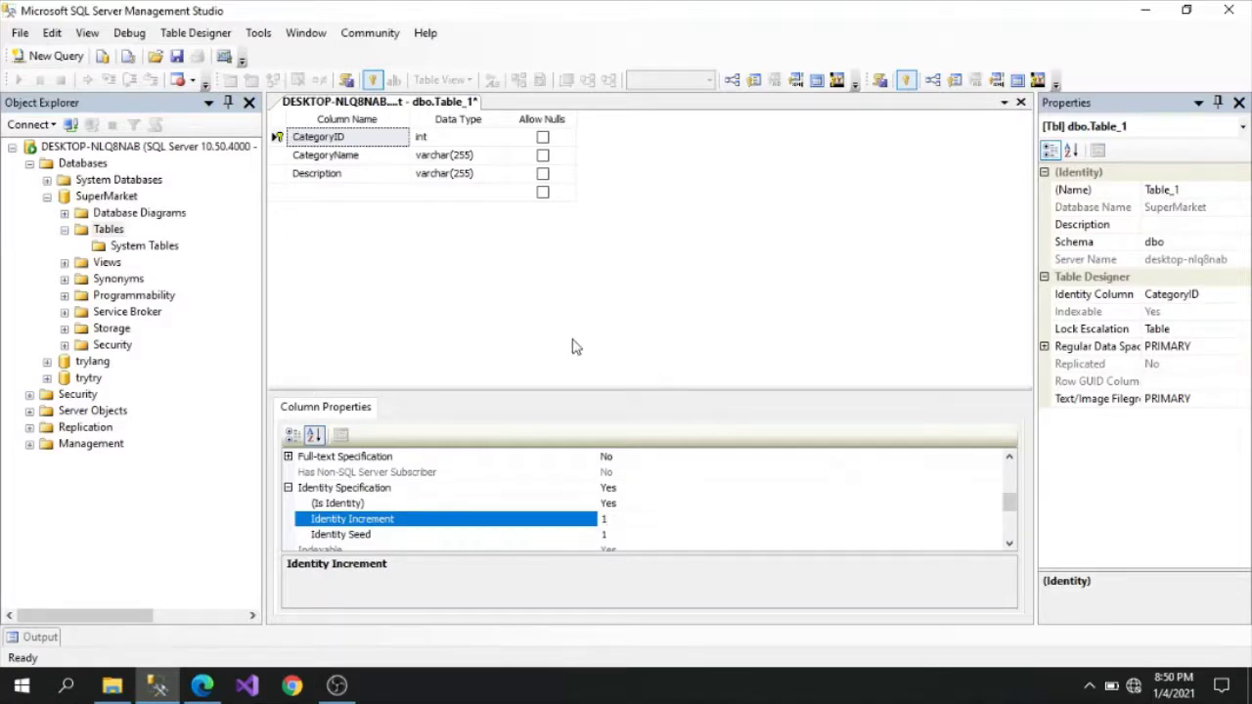
pyautogui.click(442, 309)
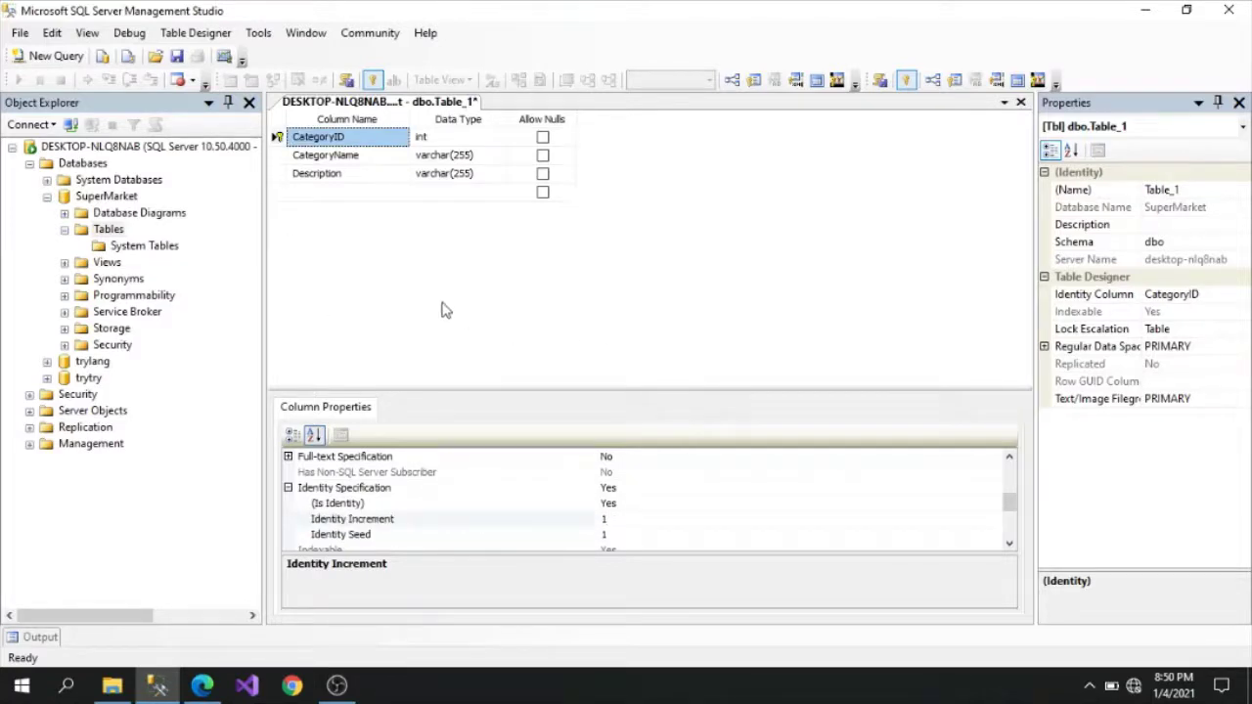
# Name the table Categories as given in Activity2.pdf and save it
pyautogui.click(201, 685)
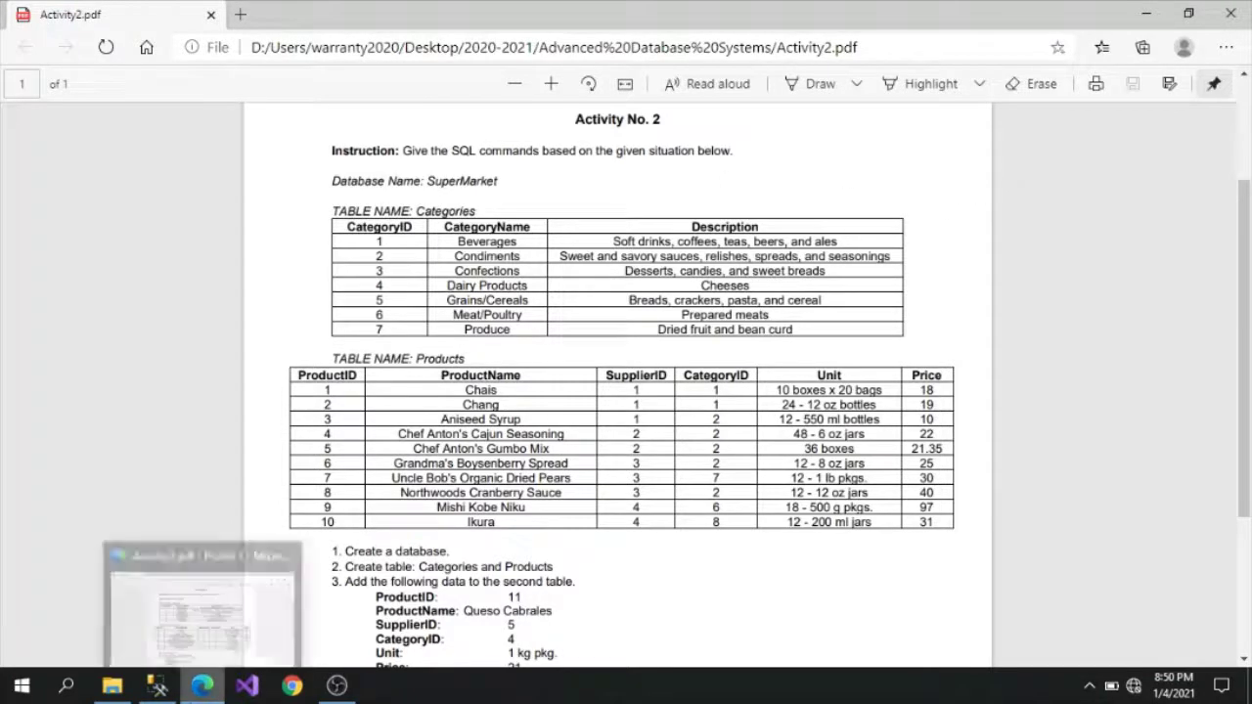
pyautogui.click(157, 688)
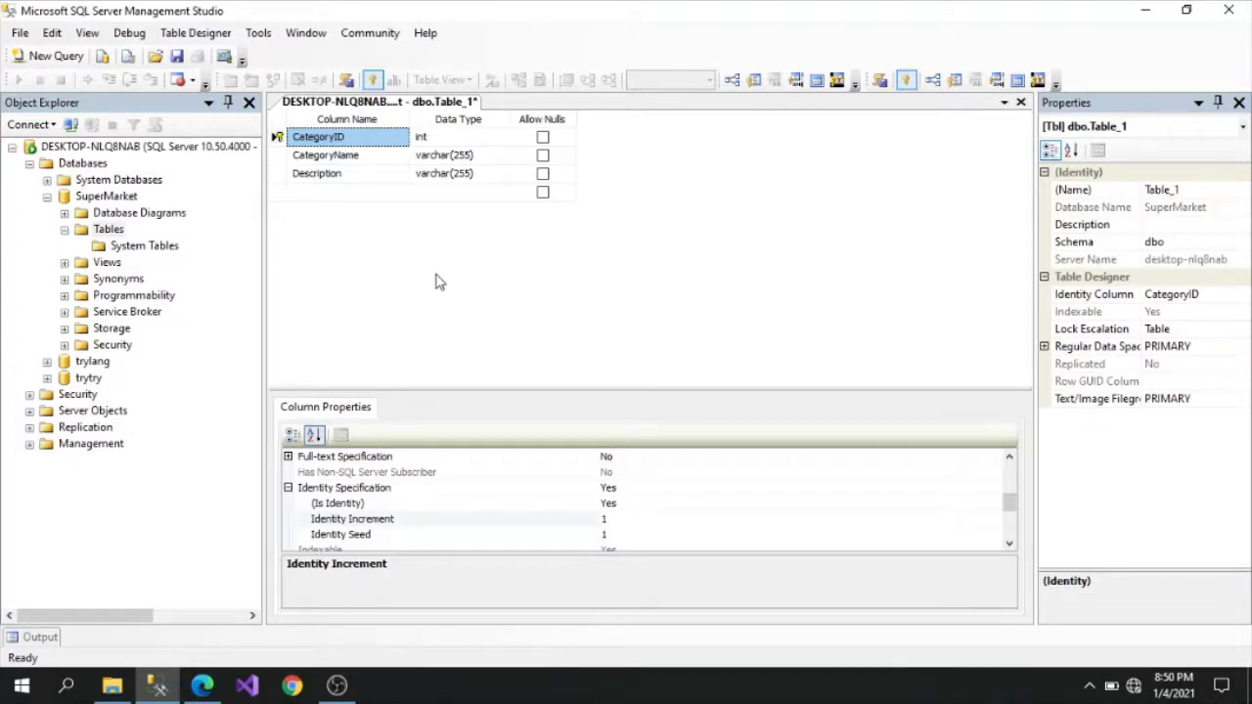
pyautogui.click(1200, 190)
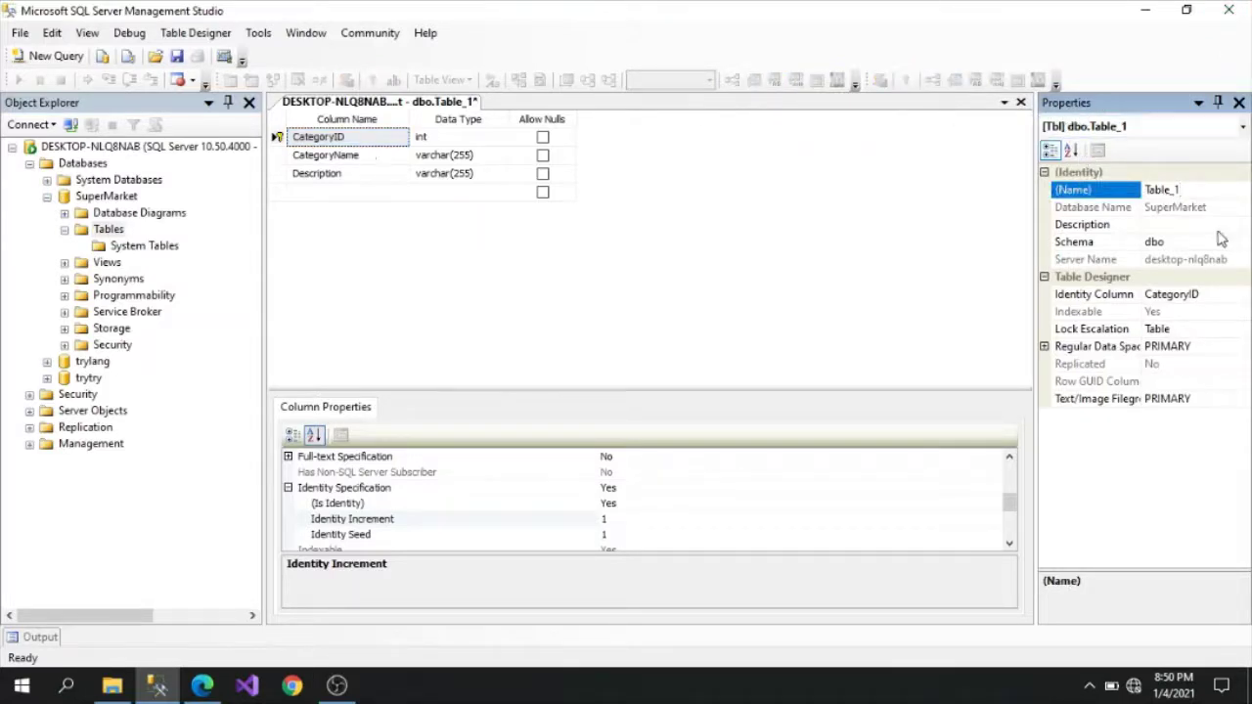
pyautogui.hotkey('alt', 'Tab')
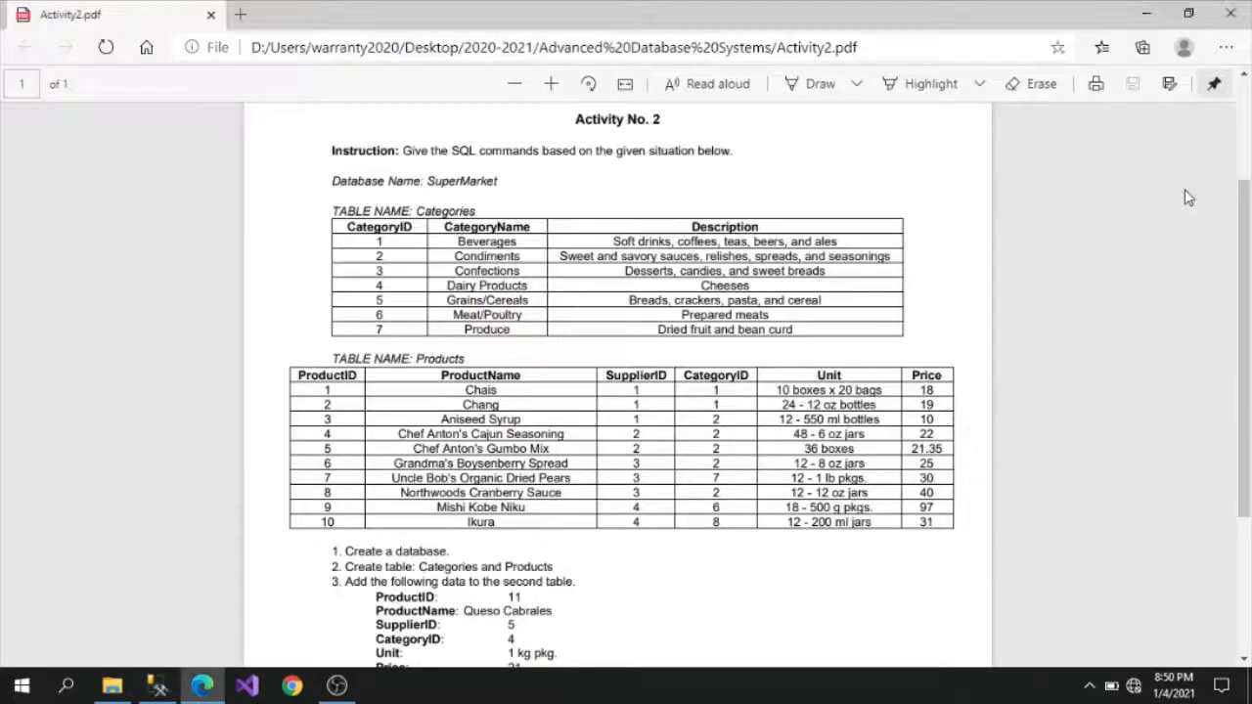
pyautogui.hotkey('alt', 'Tab')
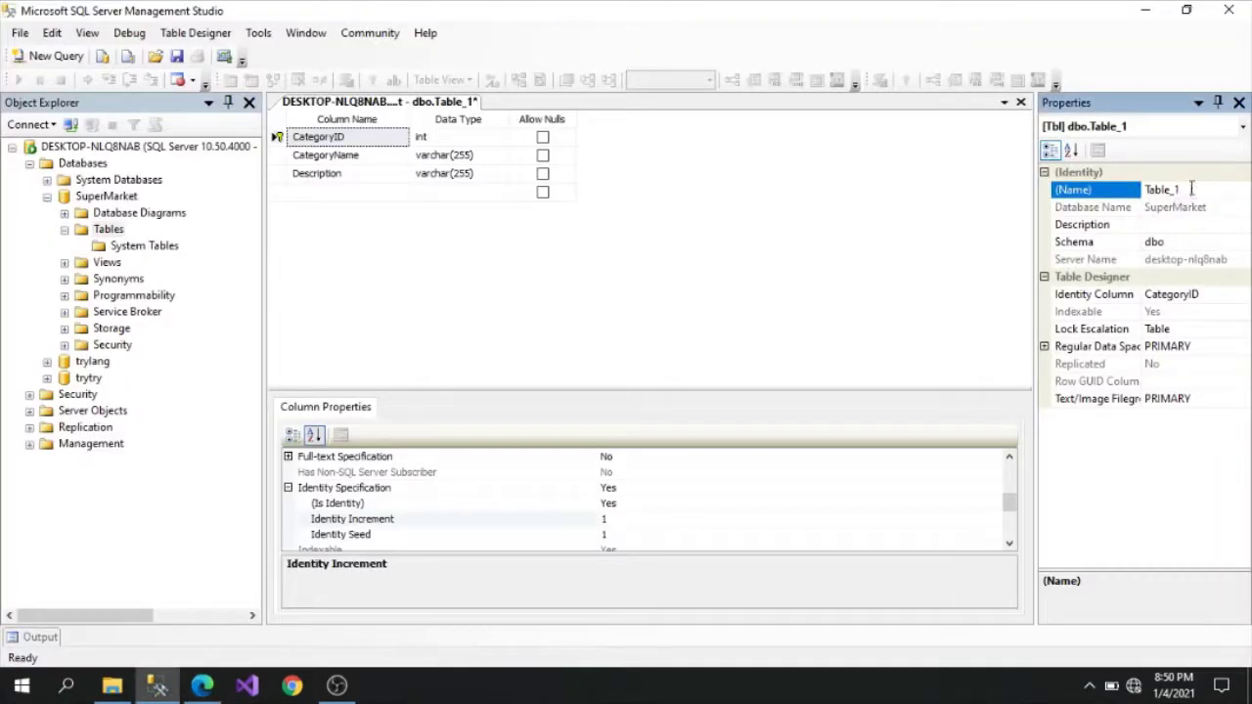
pyautogui.hotkey('alt', 'Tab')
pyautogui.hotkey('alt', 'Tab')
pyautogui.moveTo(1190, 190); pyautogui.dragTo(1146, 188)
pyautogui.write('Categories')
pyautogui.click(773, 183)
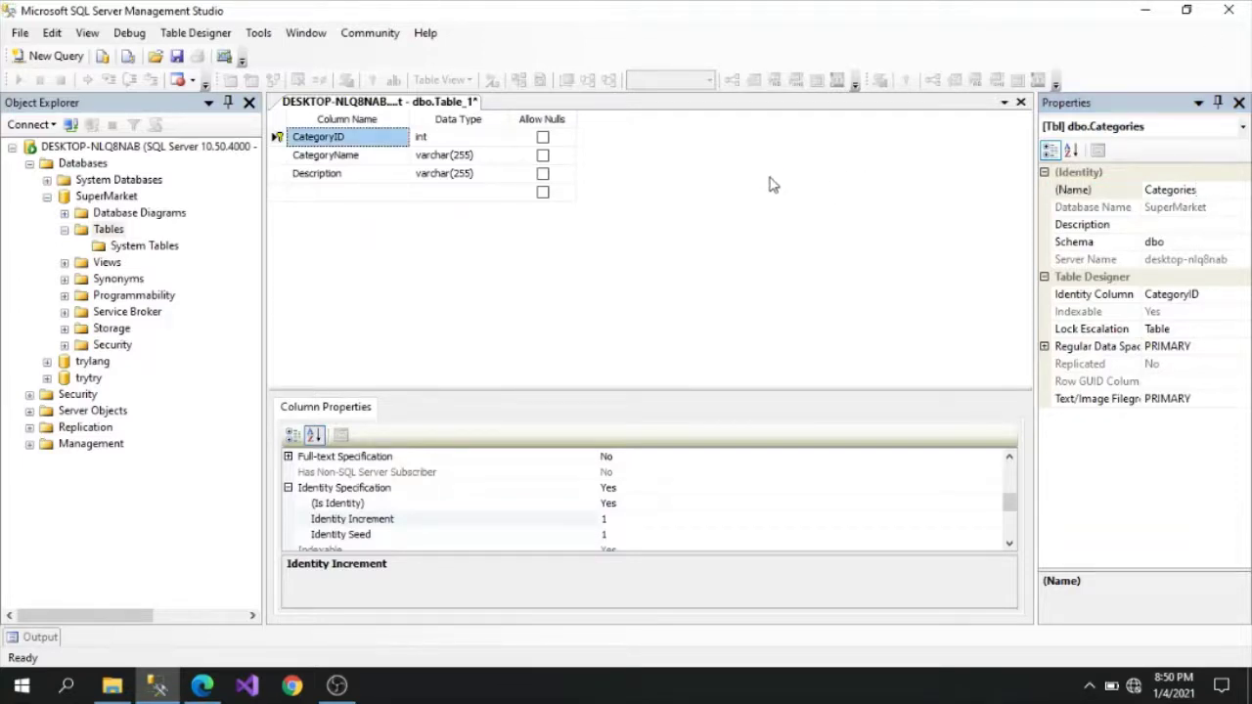
pyautogui.click(177, 57)
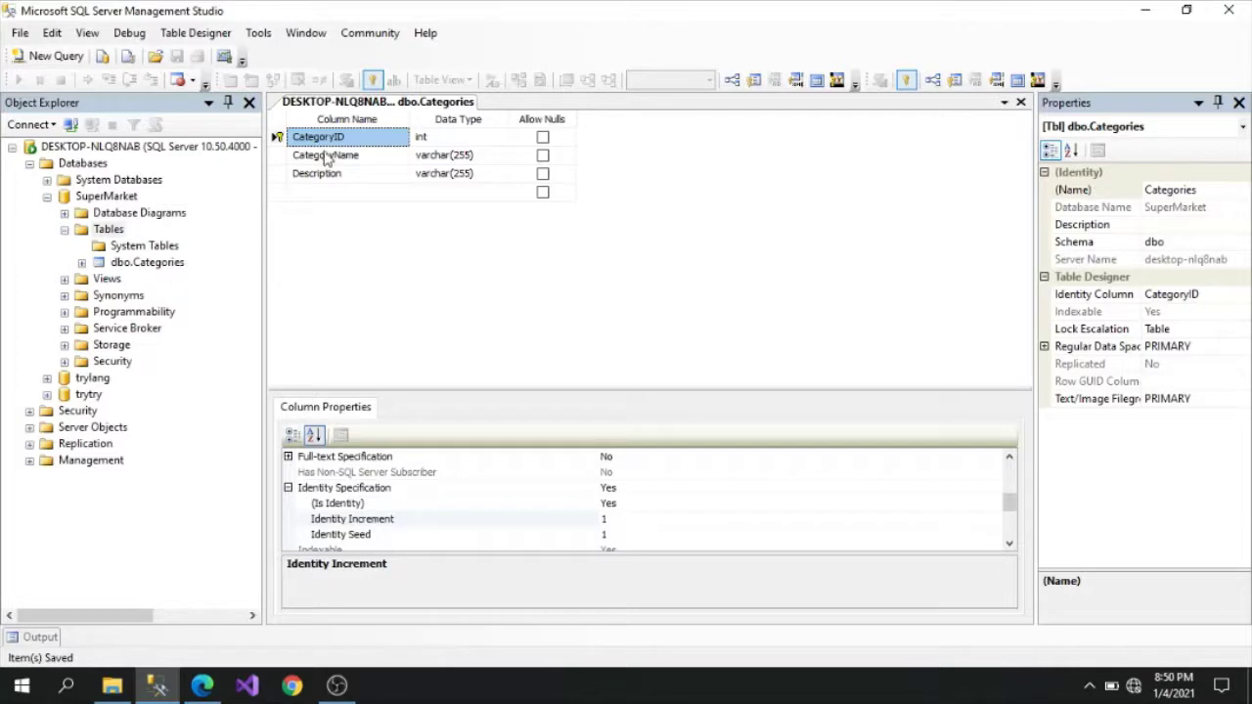
# Expand the saved Categories table in the SuperMarket database and review its three columns and their data types
pyautogui.click(82, 263)
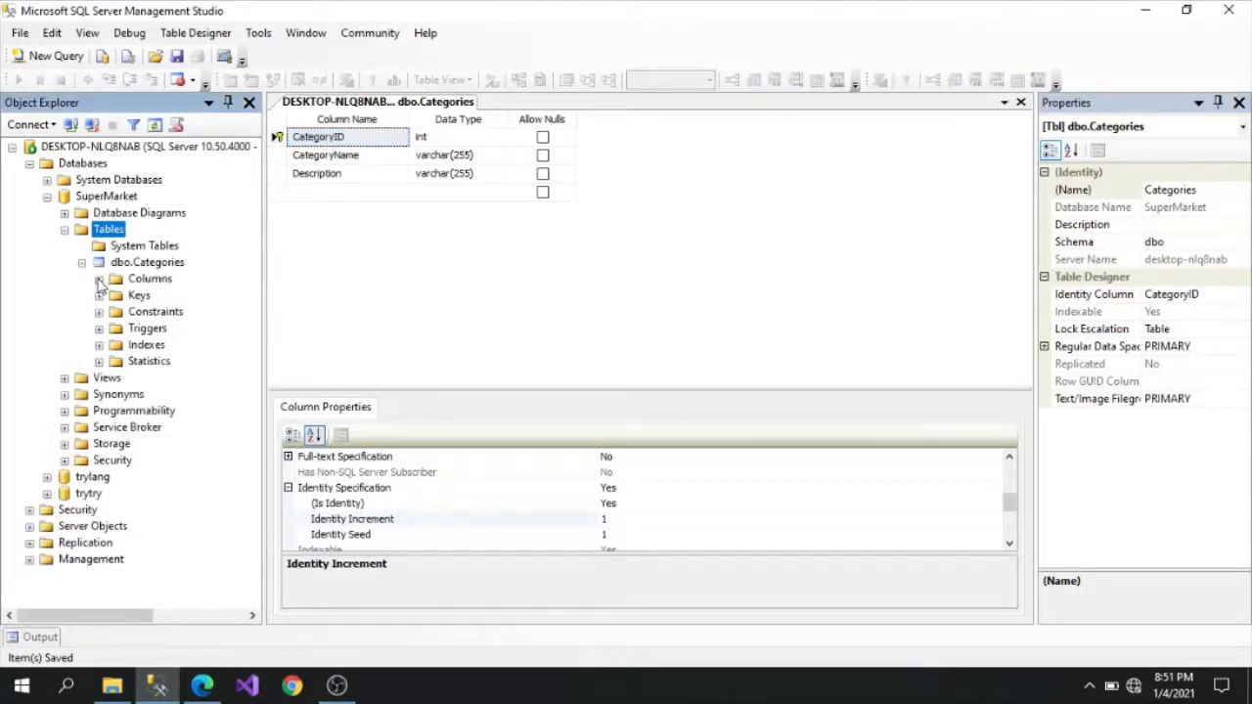
pyautogui.click(98, 280)
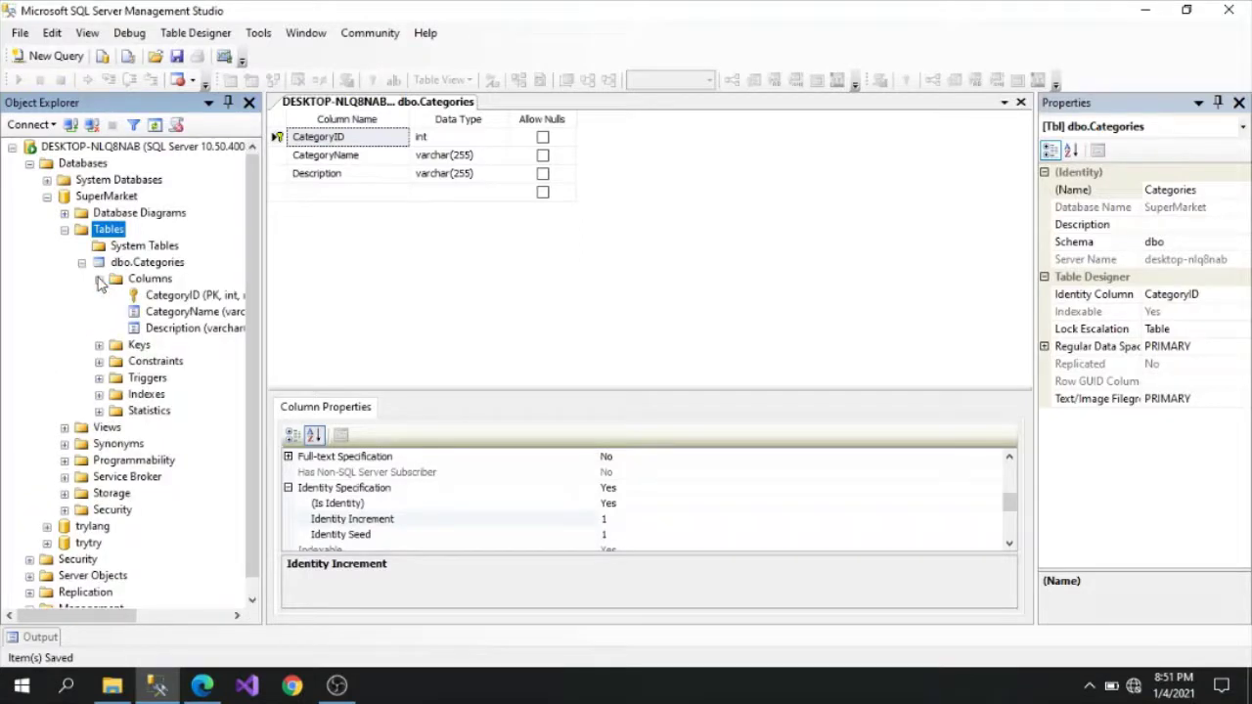
pyautogui.click(190, 295)
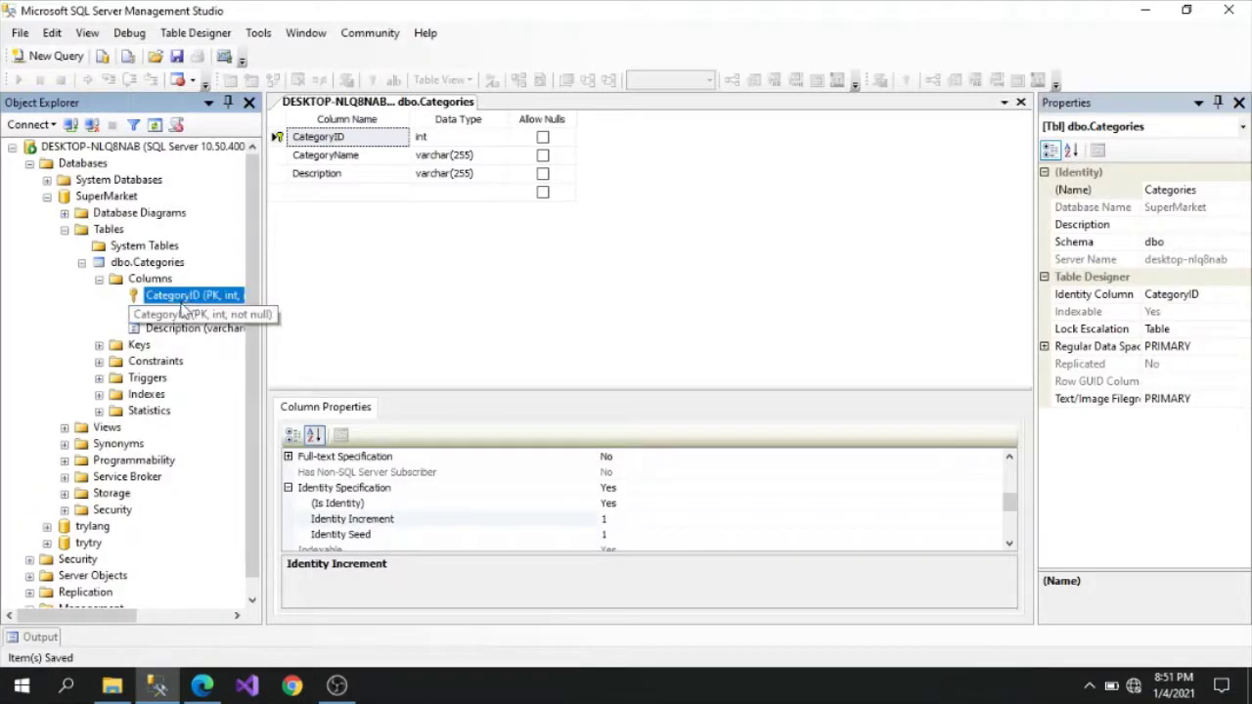
pyautogui.click(178, 313)
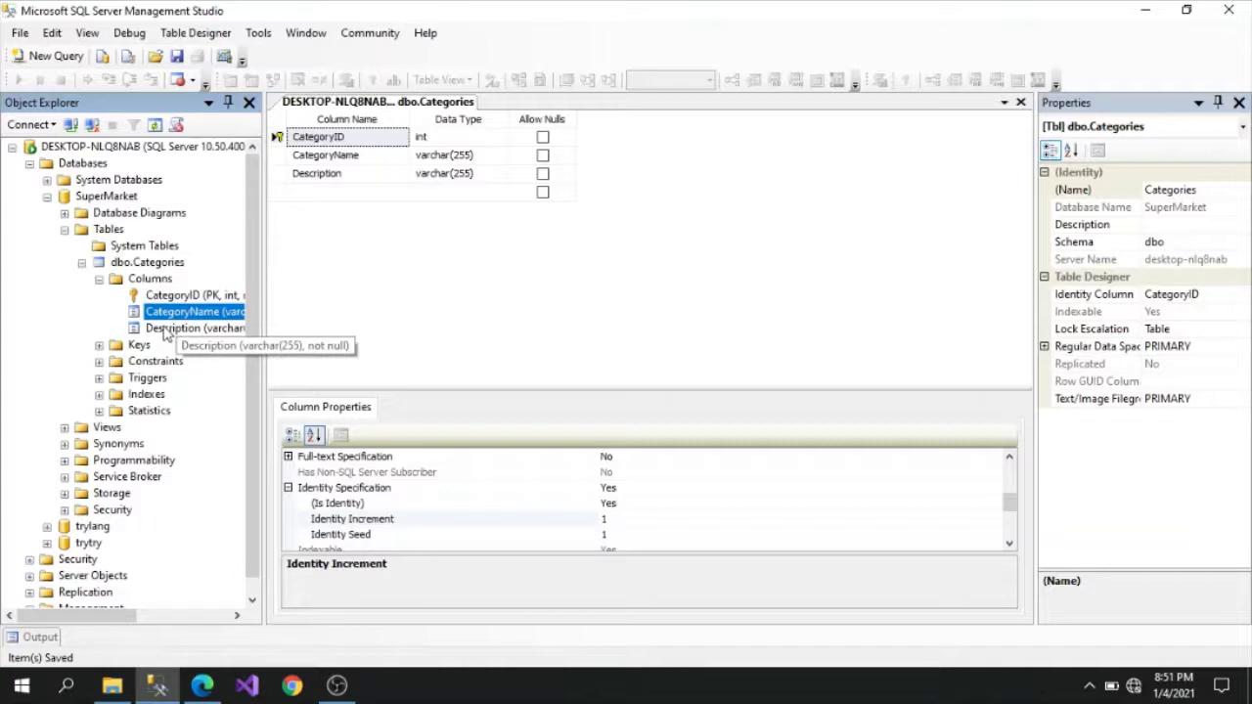
pyautogui.click(168, 329)
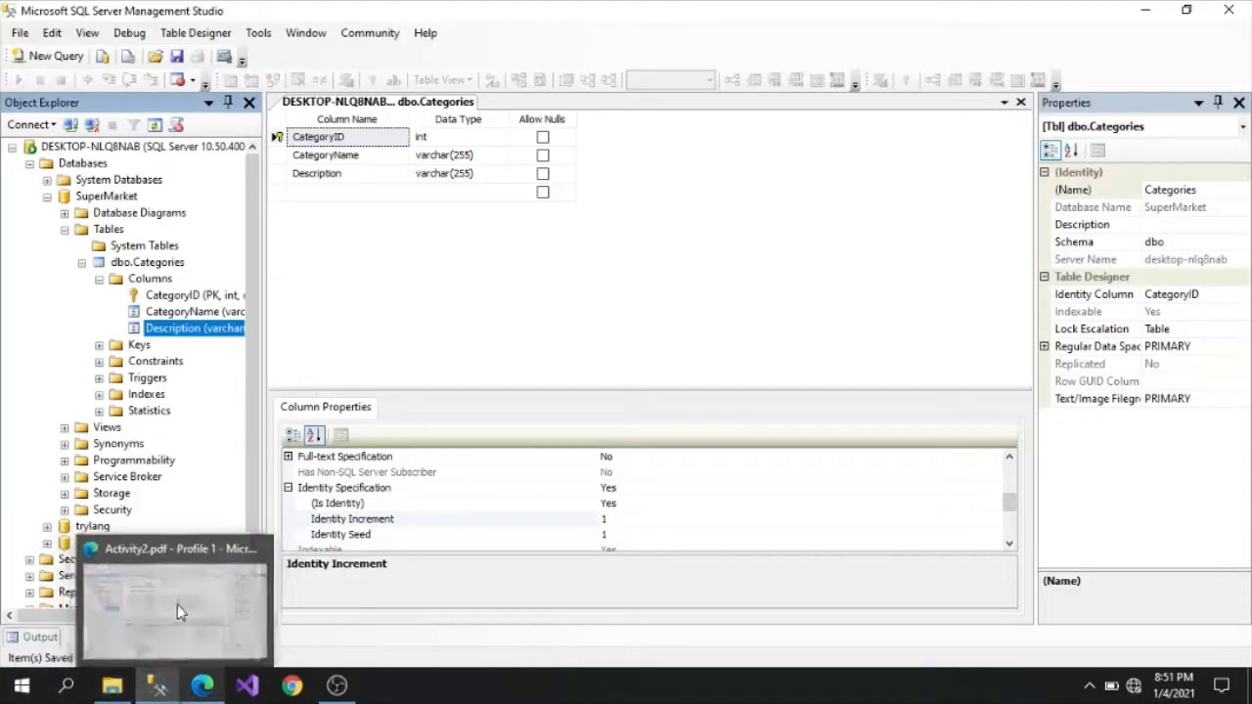
# Check the Products table specification in Activity2.pdf and return to SQL Server Management Studio
pyautogui.click(203, 688)
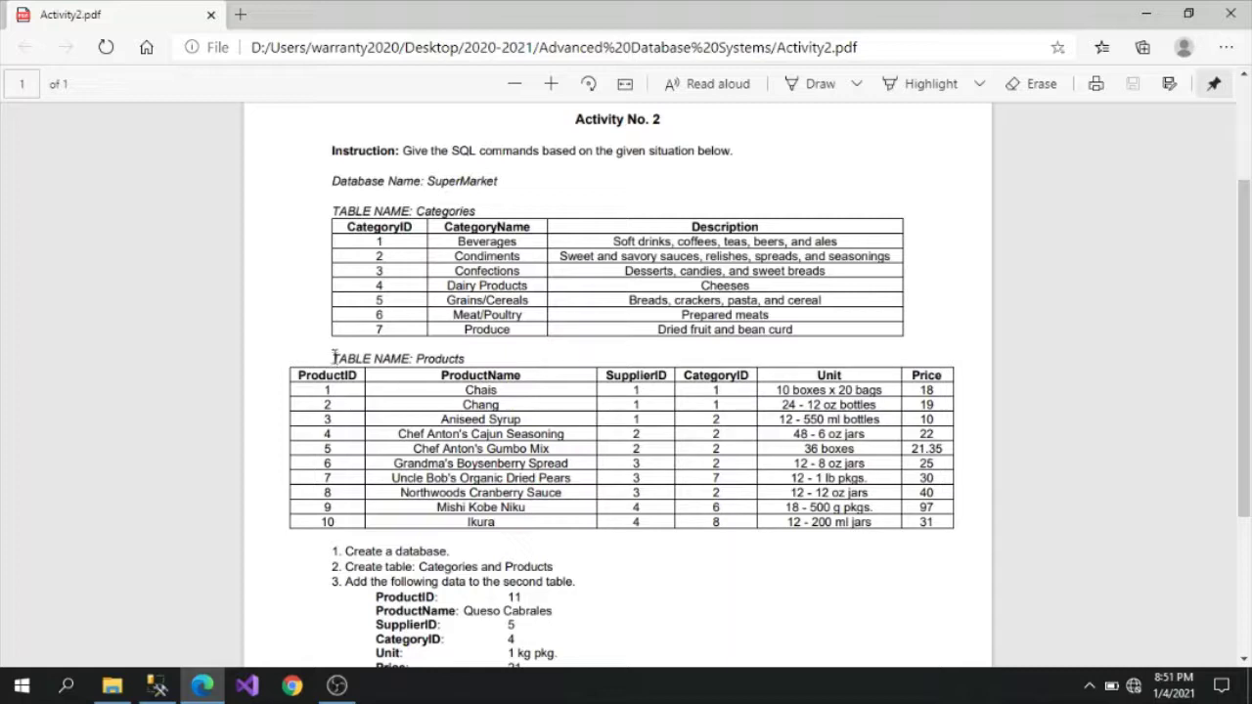
pyautogui.moveTo(334, 356); pyautogui.dragTo(465, 356)
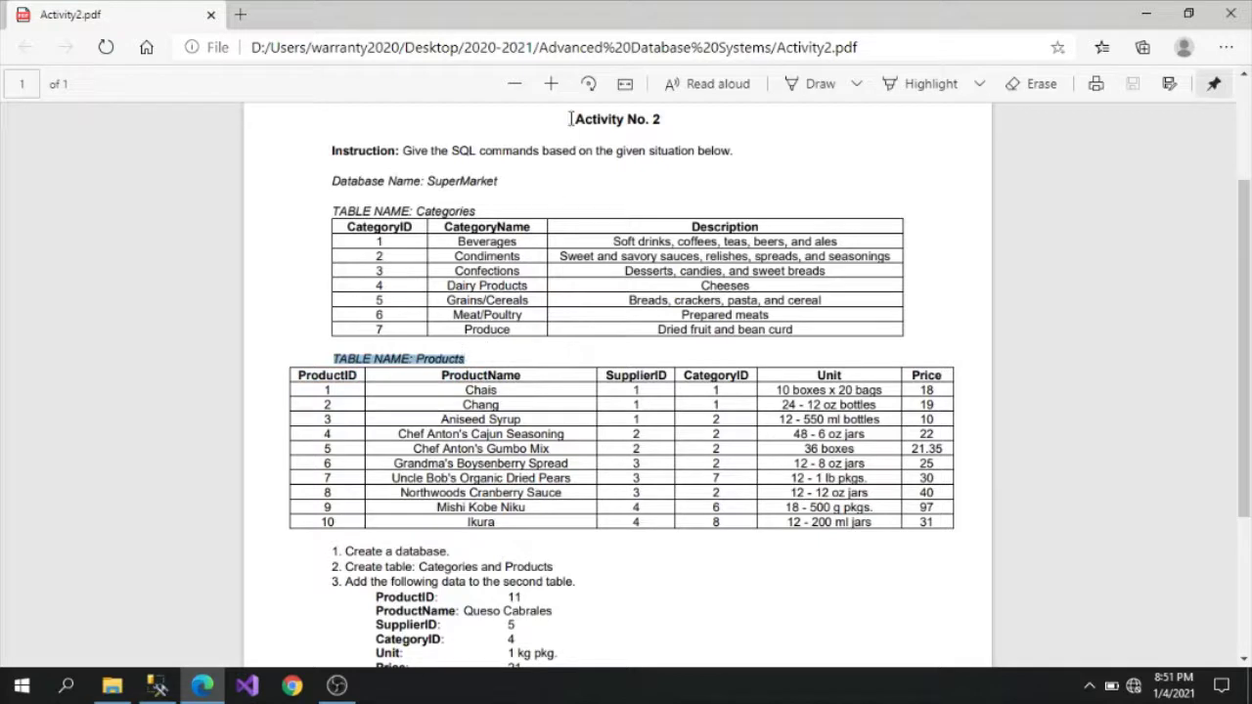
pyautogui.click(455, 179)
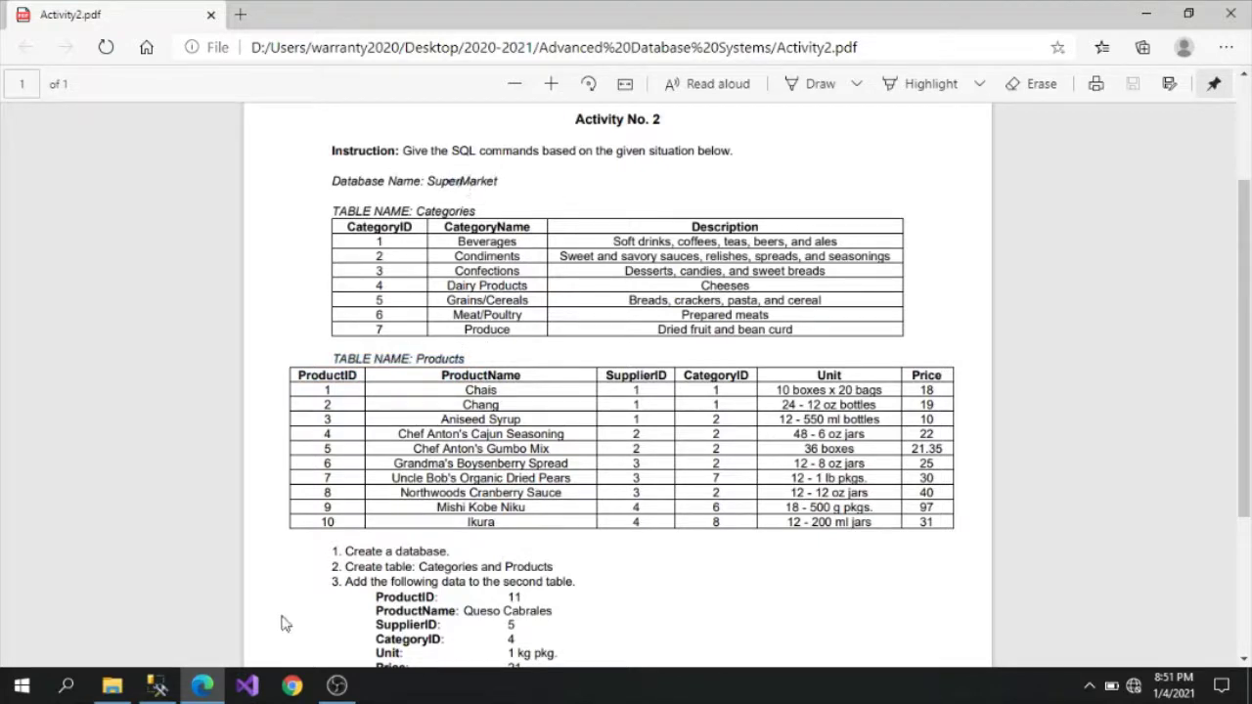
pyautogui.click(161, 688)
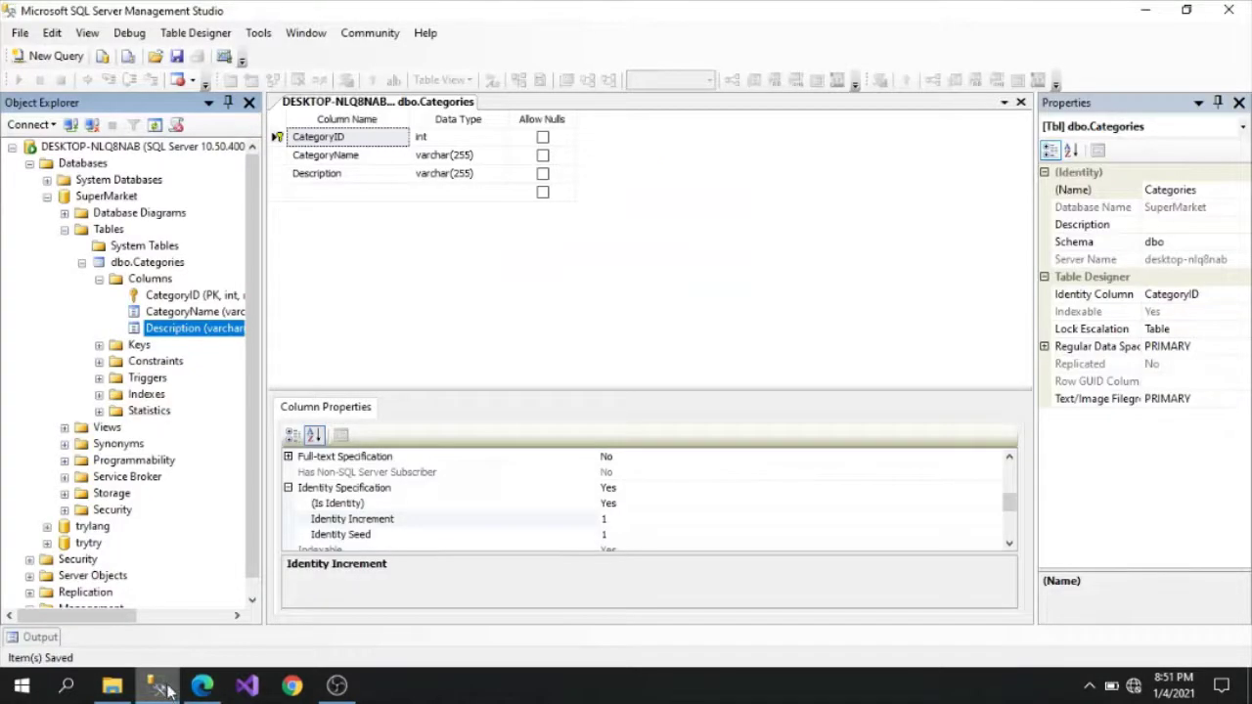